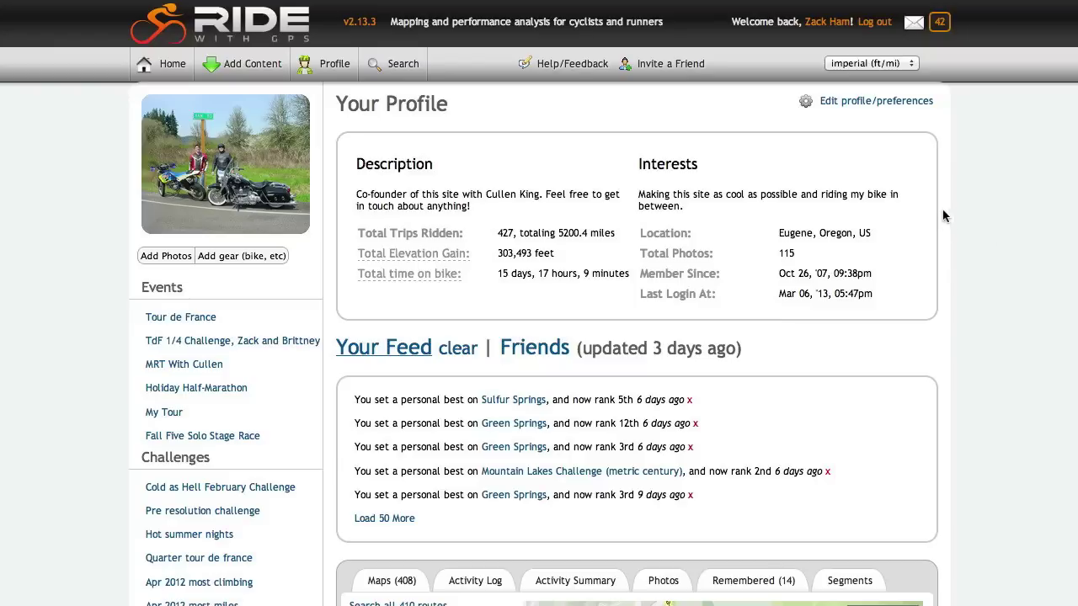
Go to Activity Center from the Profile menu to see the Distance by Week chart and March 2013 calendar
click(613, 118)
mouse_move(305, 71)
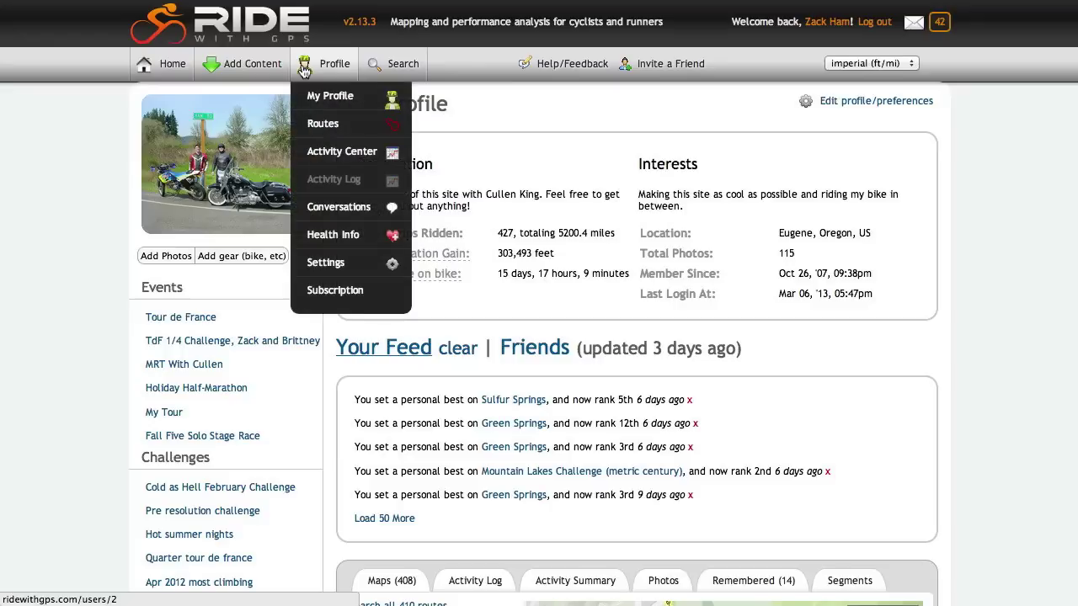
click(344, 152)
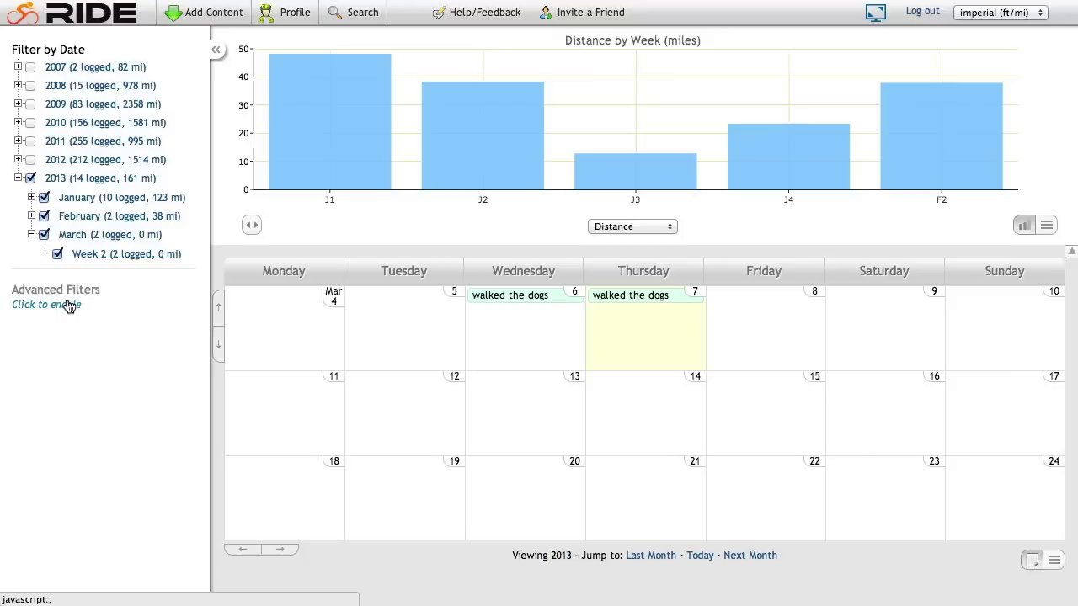
Enable advanced filters, drop the 2013 date filter to list all 496 activities, and collapse the chart
click(69, 305)
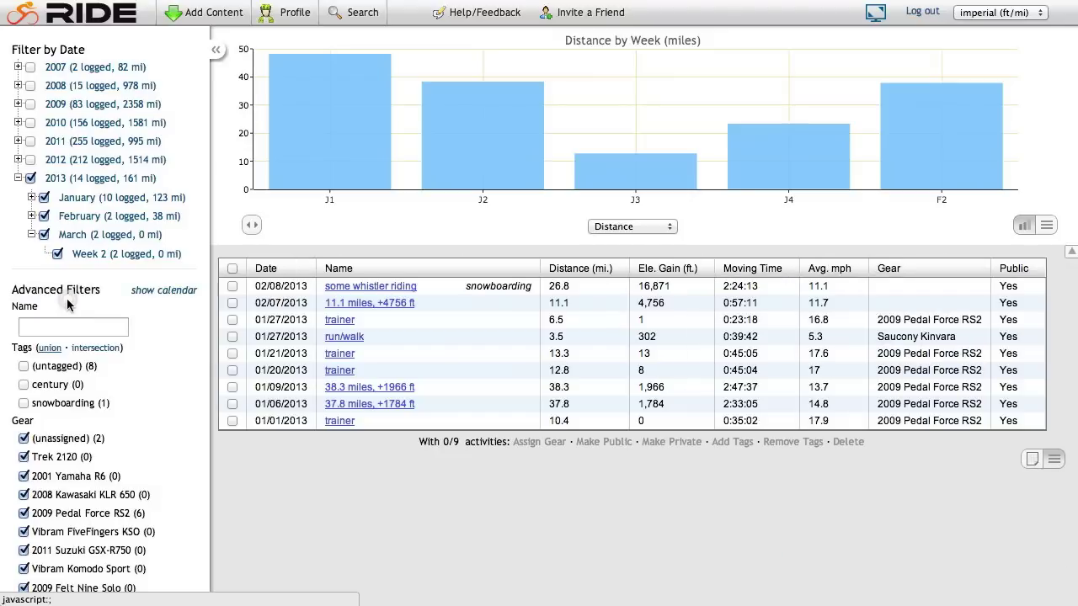
click(32, 179)
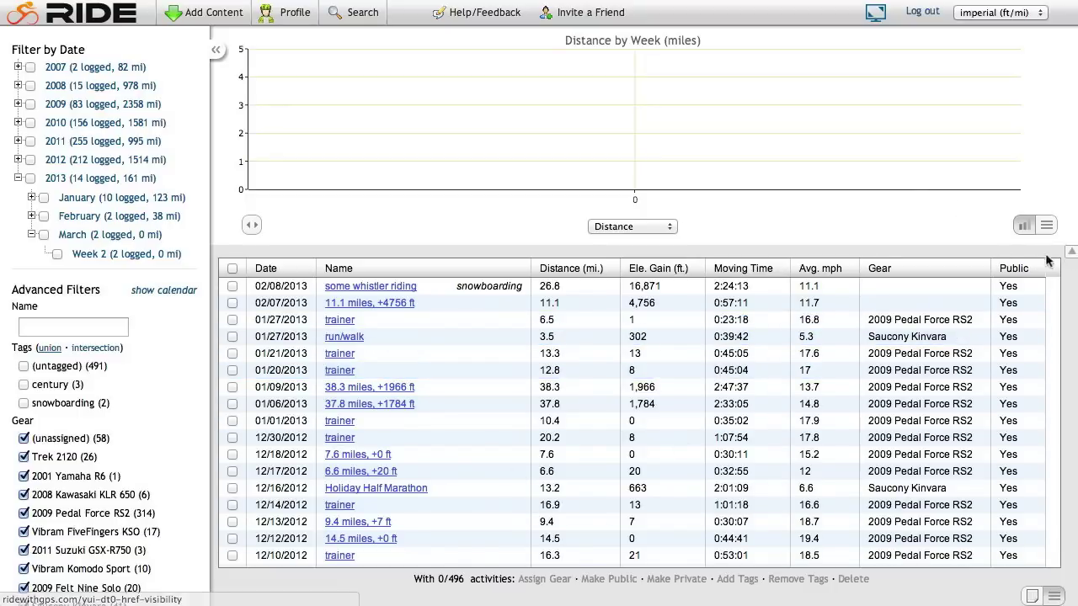
click(1070, 256)
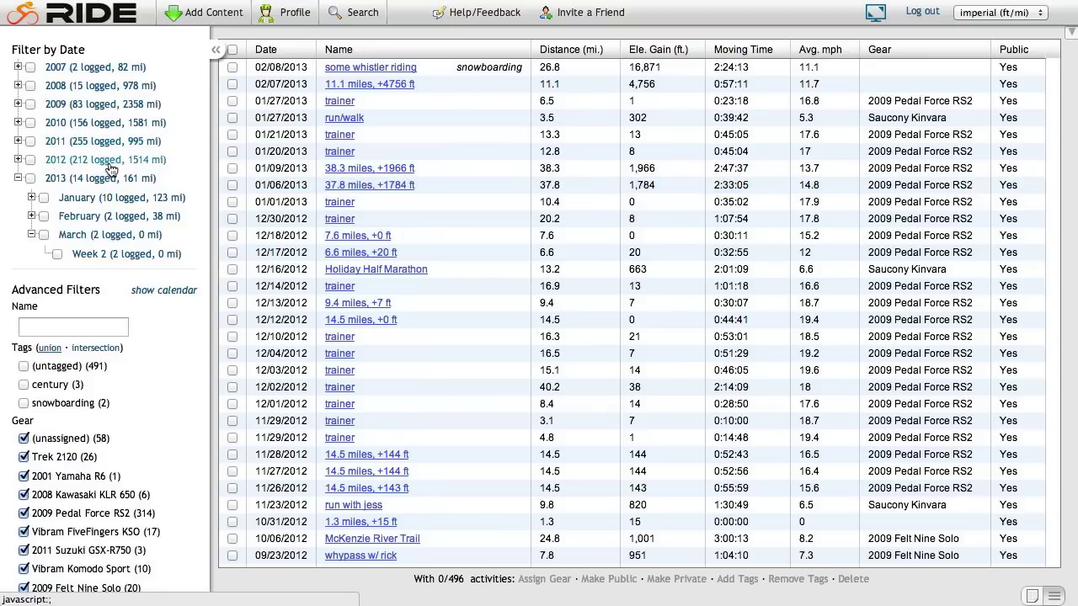
Filter by dates 2011 and 2010 to show 272 activities, then scroll through the table
click(31, 142)
click(31, 123)
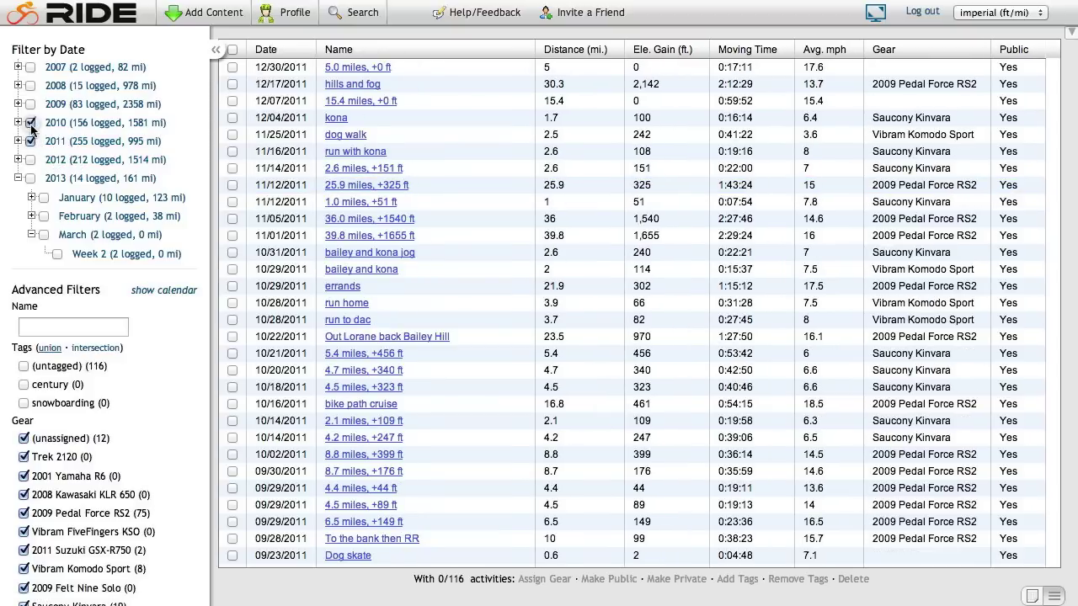
double_click(455, 579)
click(458, 579)
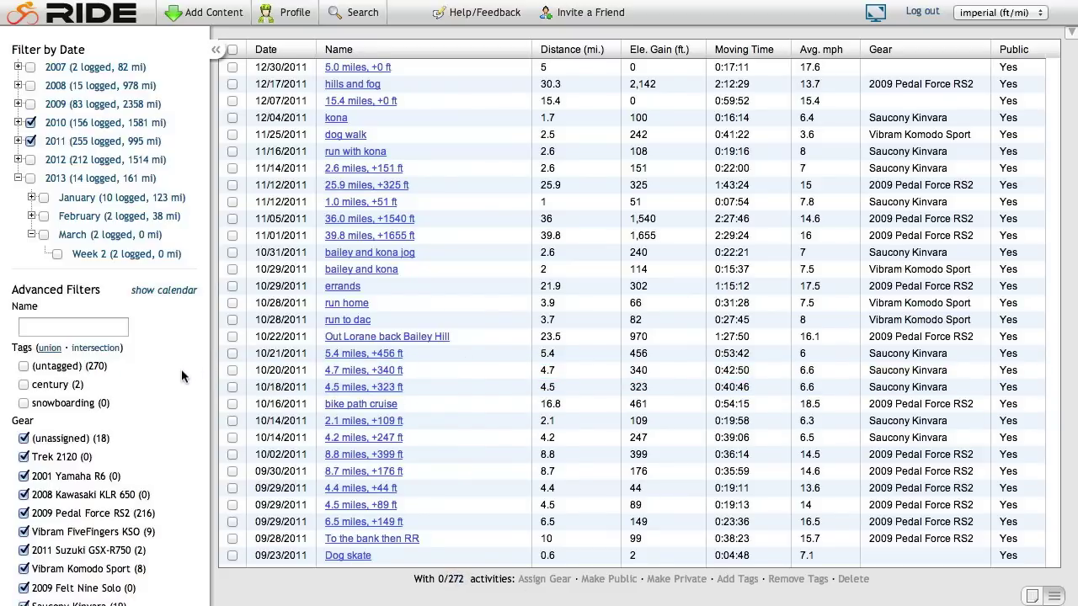
scroll(179, 370, down, 5)
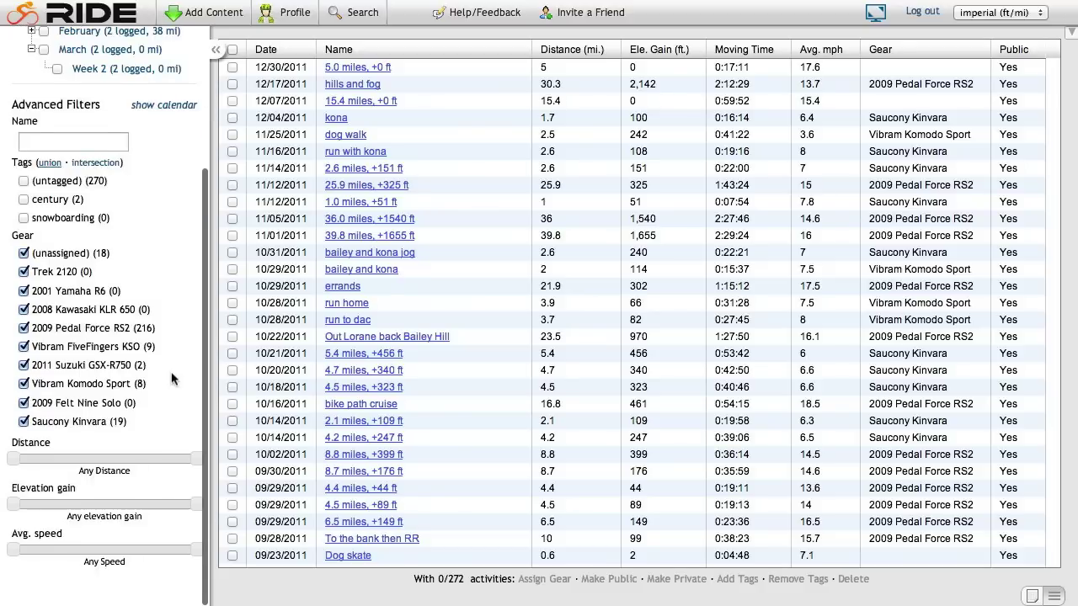
scroll(170, 371, up, 1)
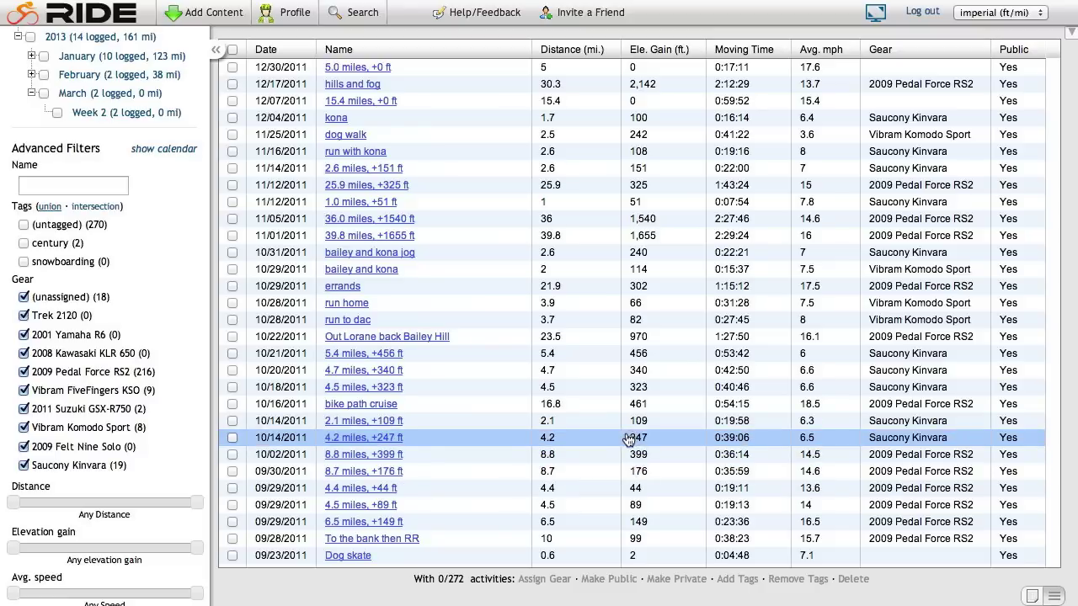
scroll(600, 462, down, 3)
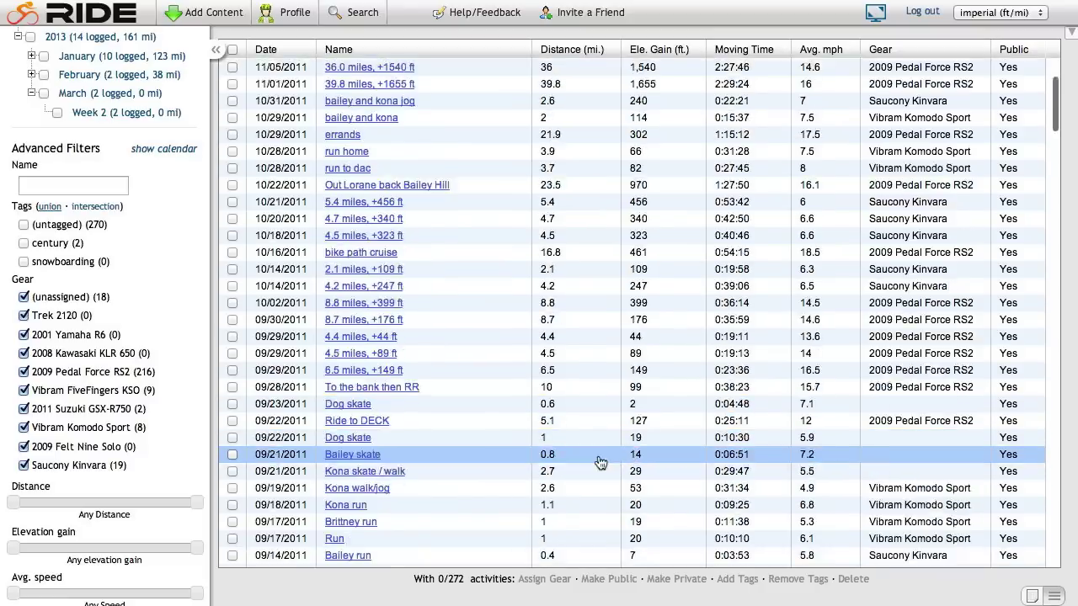
scroll(600, 463, down, 20)
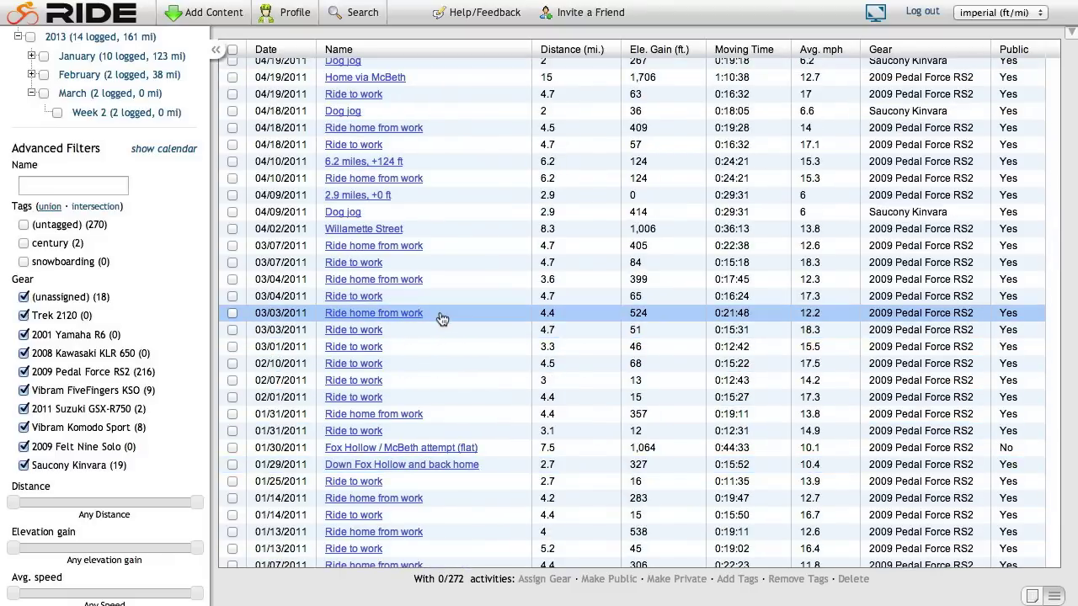
Filter activity names by 'ride work' and select all 109 matching rides
click(93, 186)
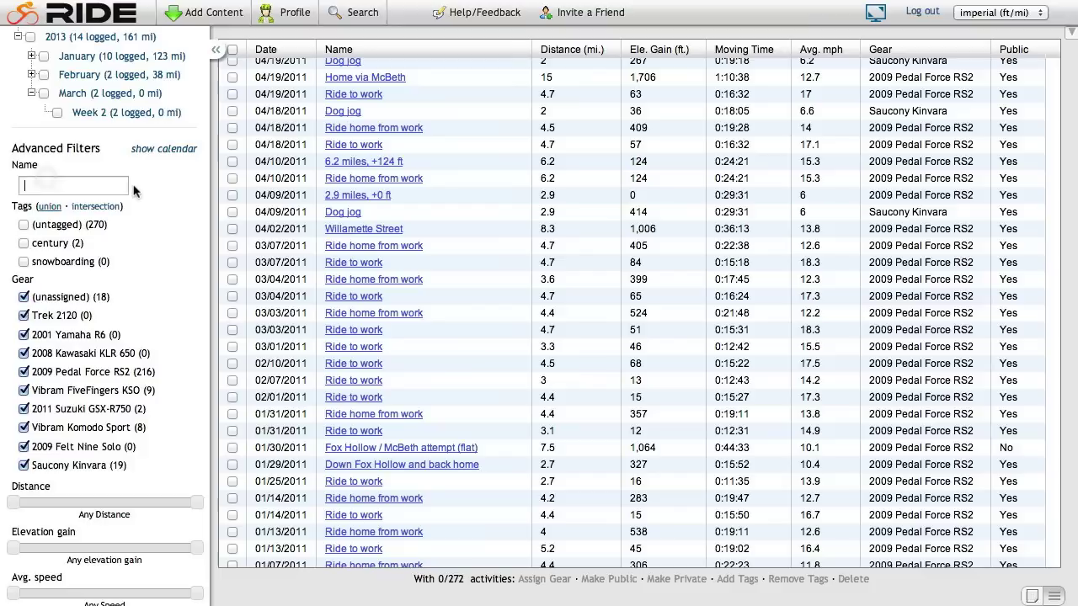
text(ride work)
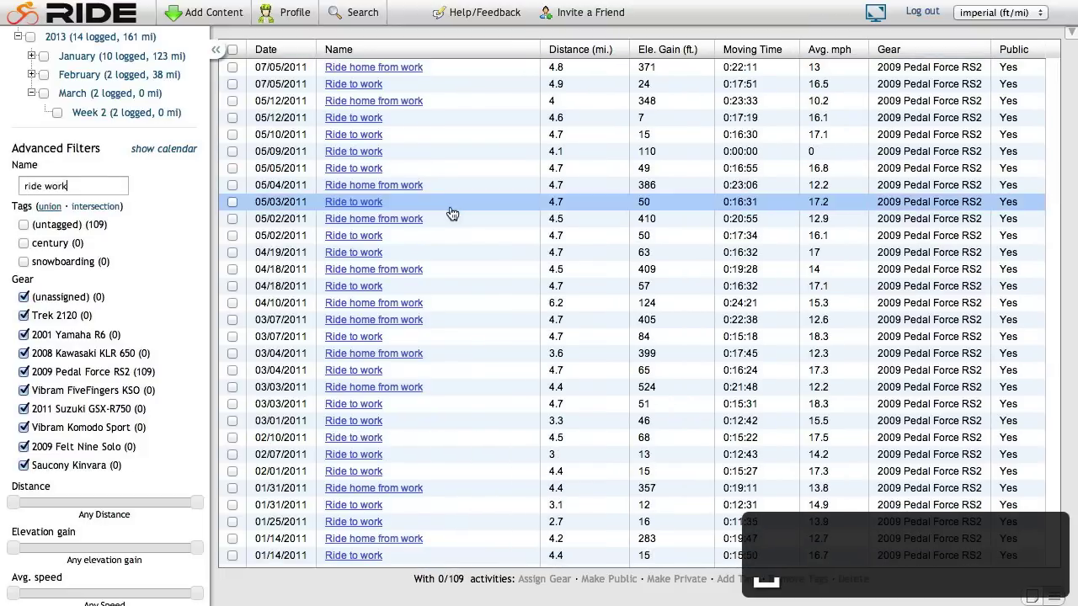
scroll(446, 219, down, 20)
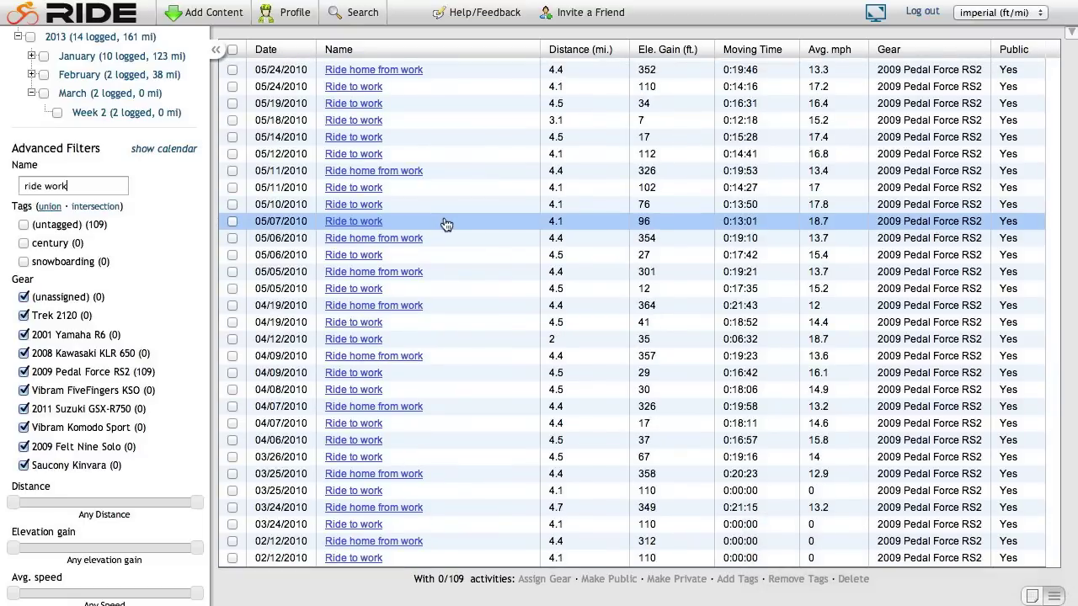
scroll(447, 221, up, 20)
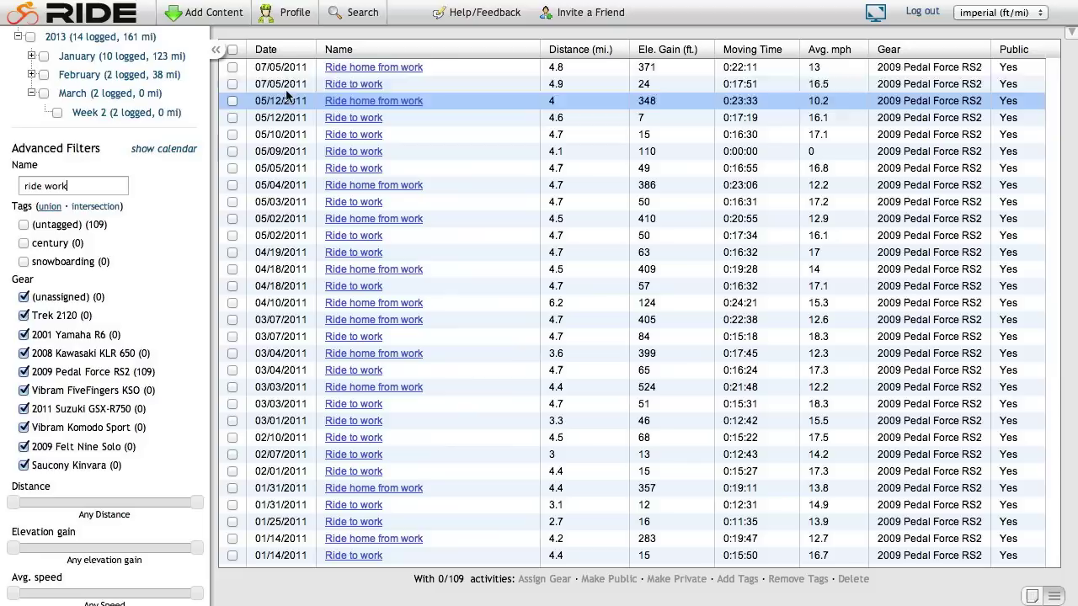
click(233, 50)
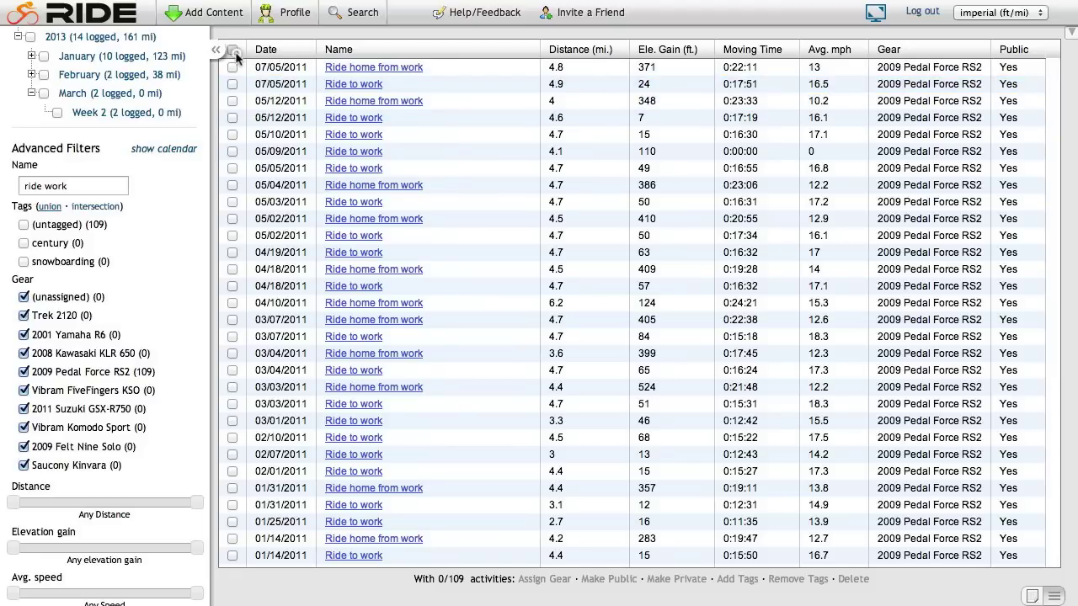
Add the tag 'commute' to the 109 selected rides
click(744, 579)
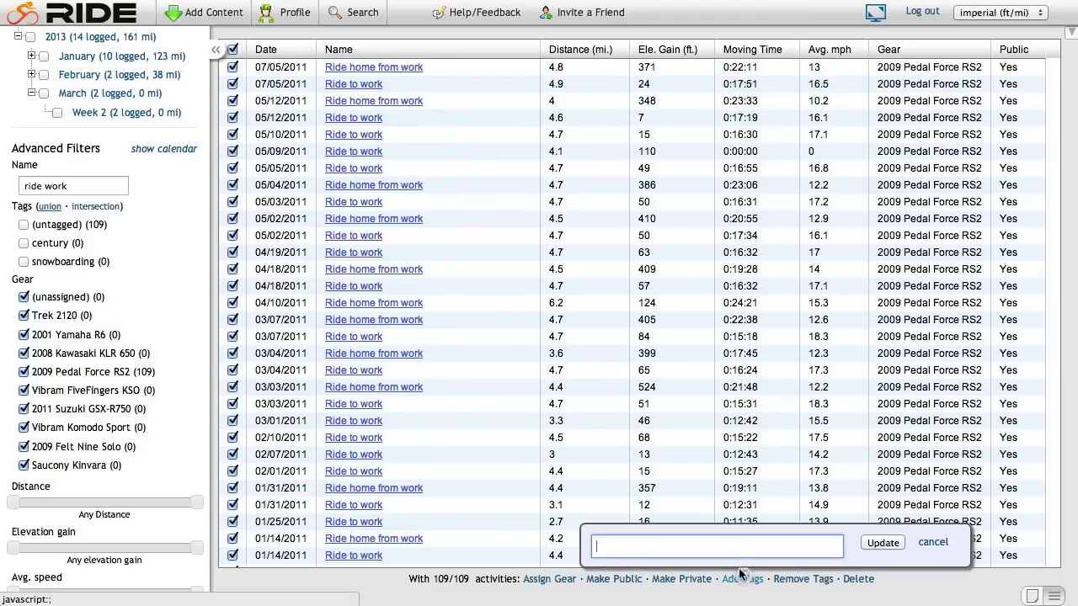
text(commute)
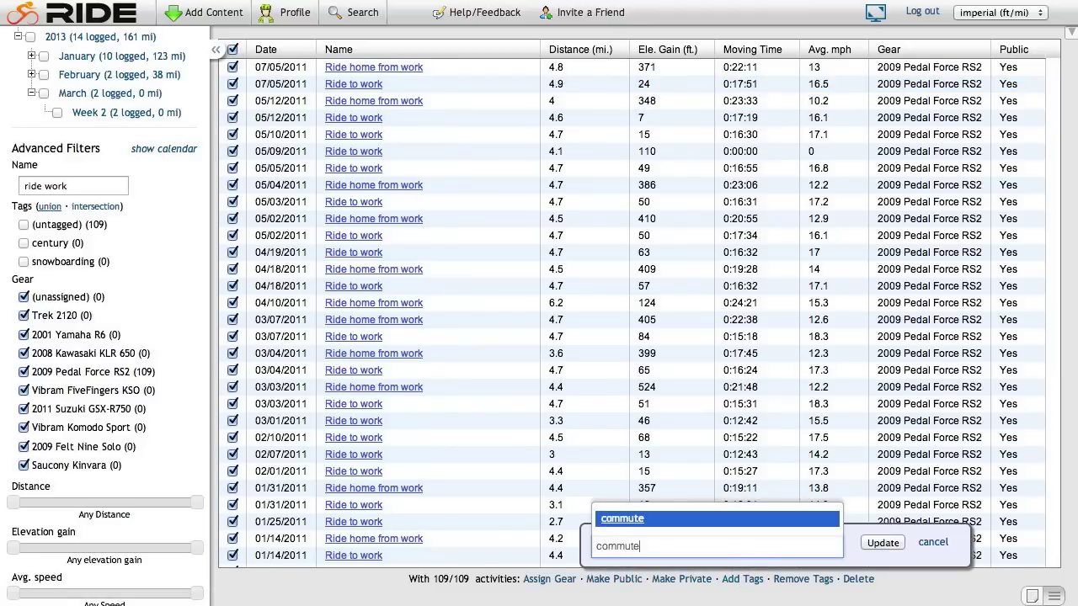
key(Return)
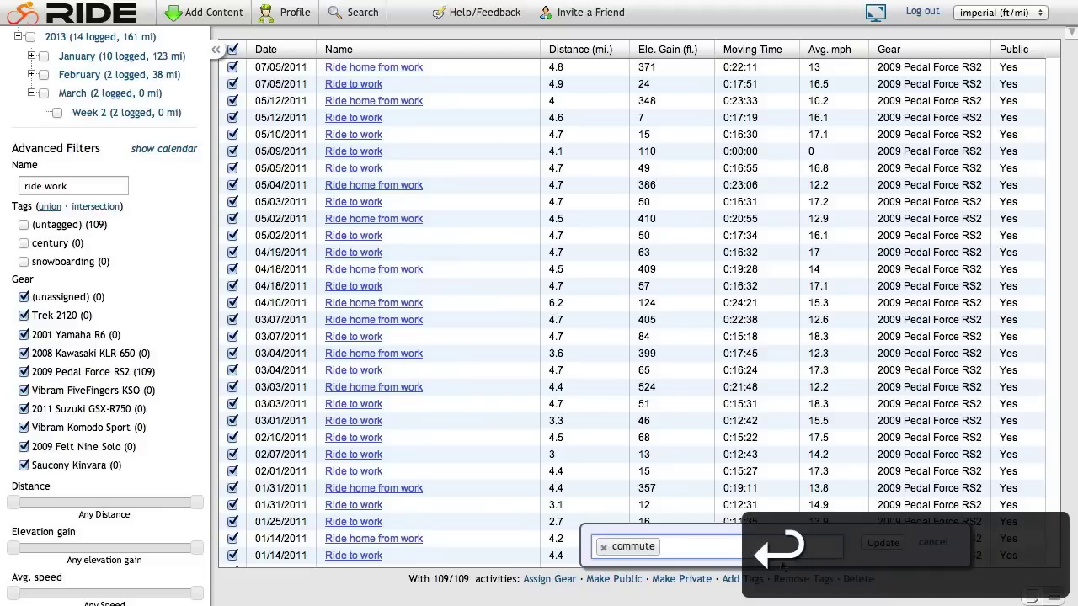
click(893, 543)
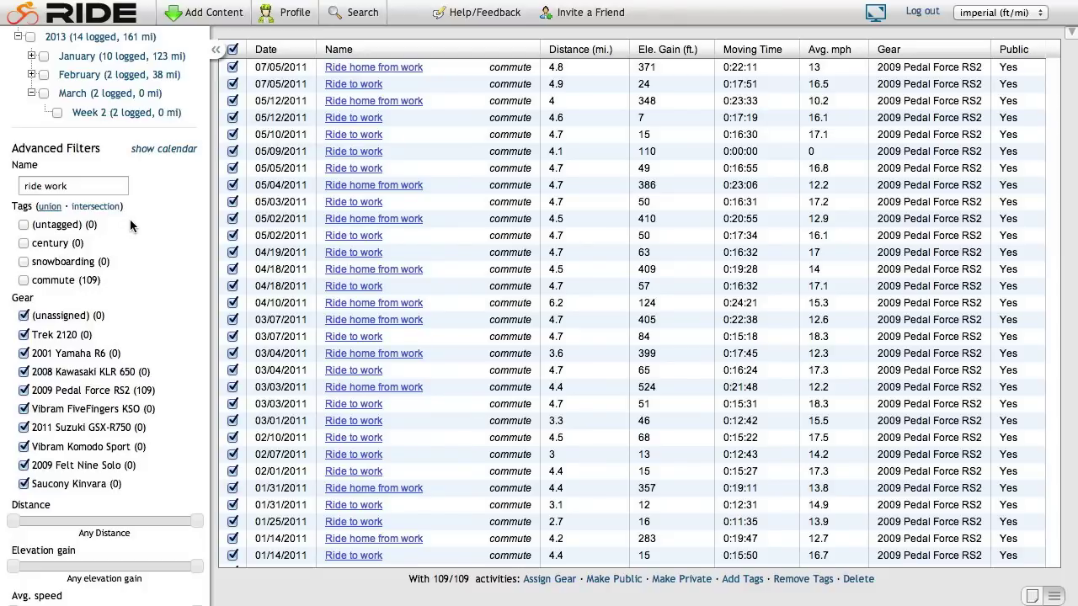
Clear the 'ride work' name filter and briefly toggle the commute tag filter on and off
triple_click(112, 186)
key(BackSpace)
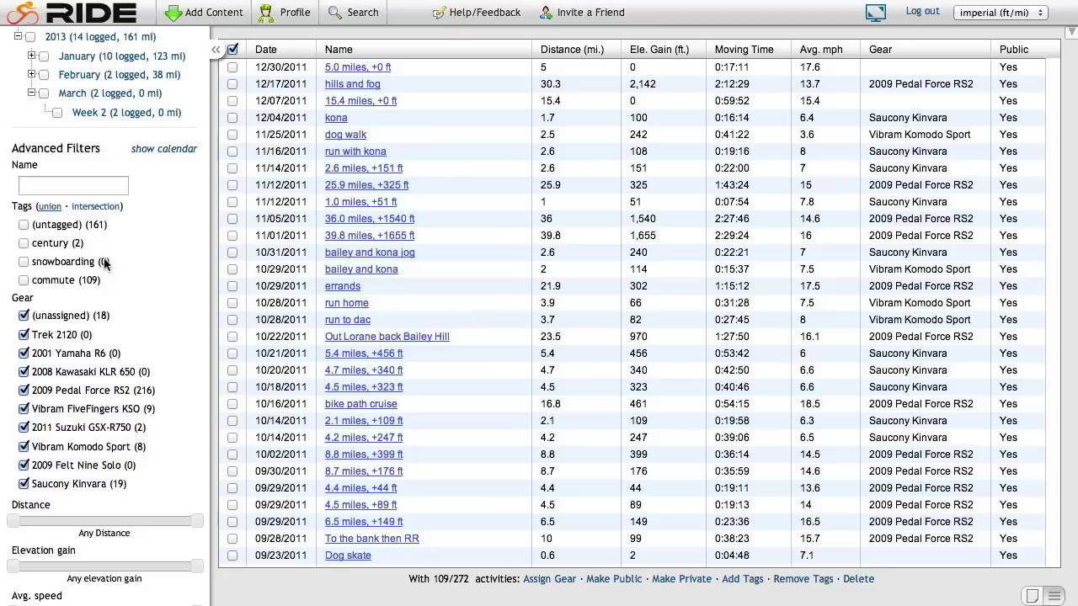
click(74, 281)
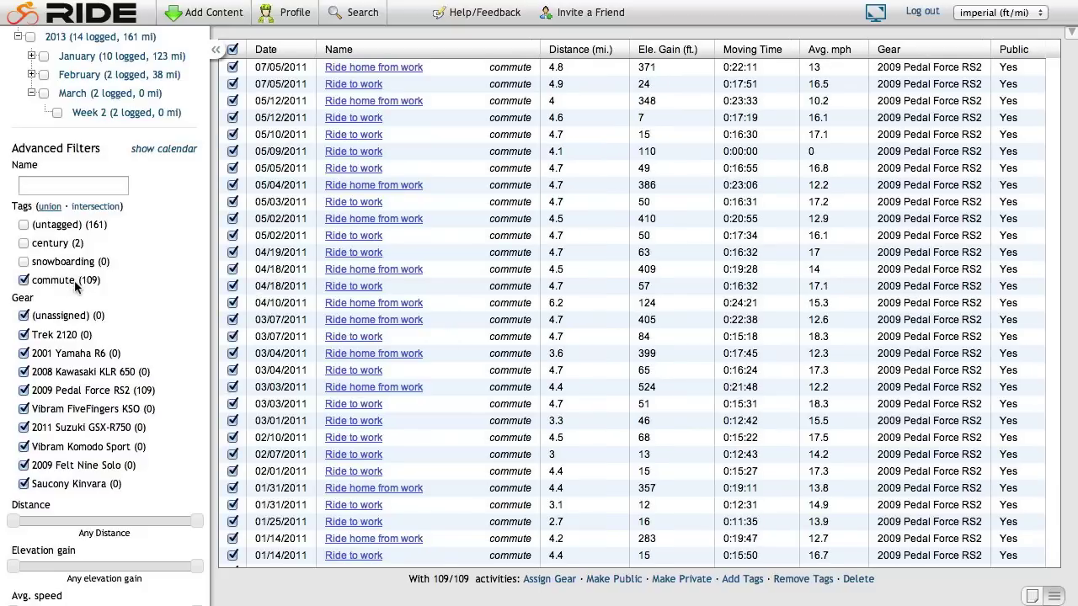
click(74, 281)
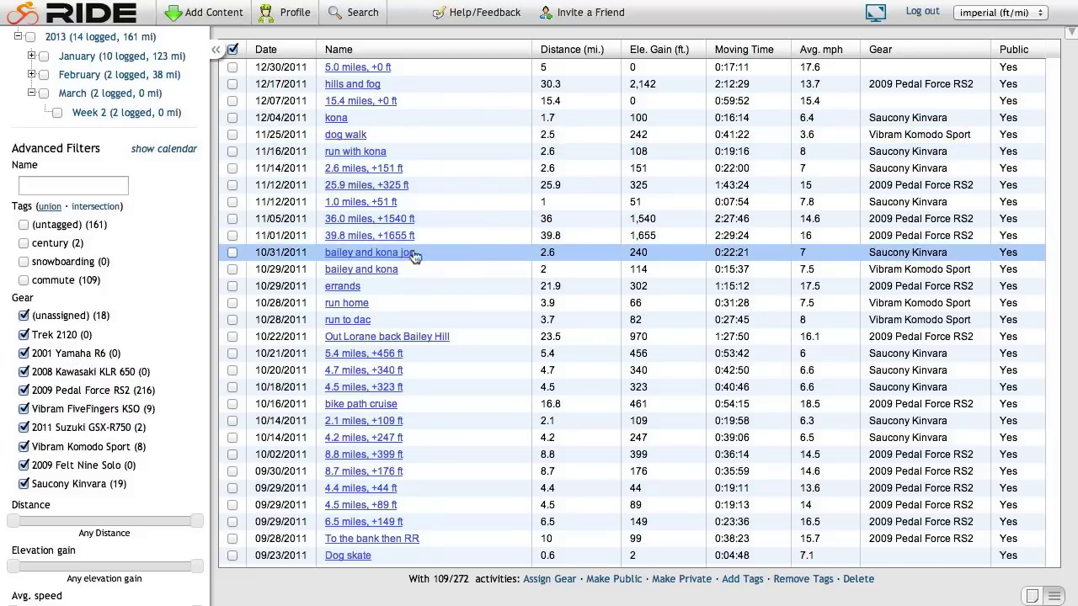
Set the Distance filter to 4–6 miles, leaving 37 untagged rides
scroll(191, 284, down, 1)
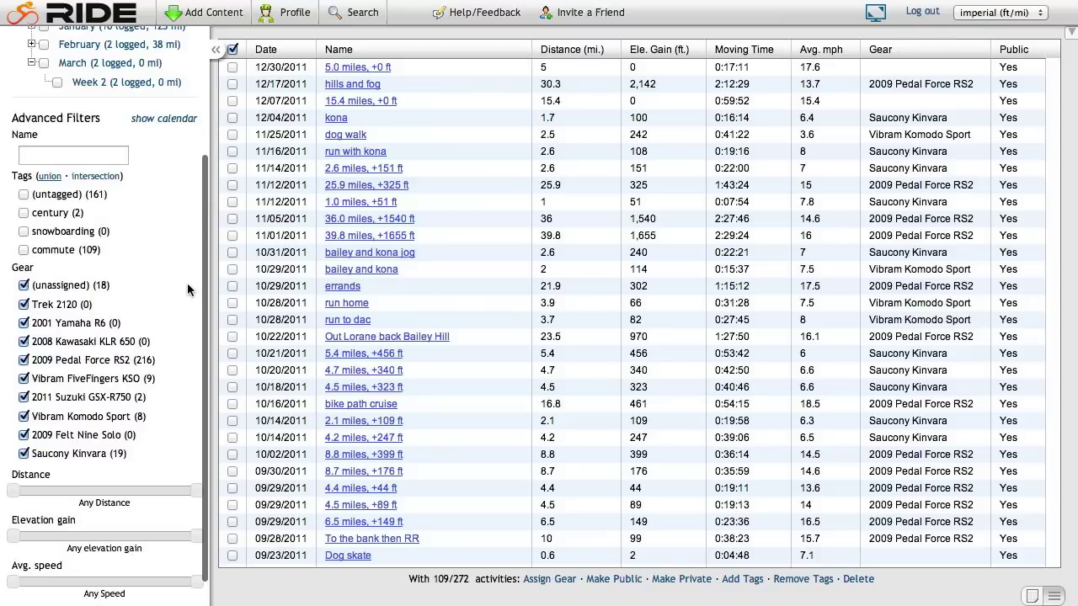
scroll(173, 299, down, 1)
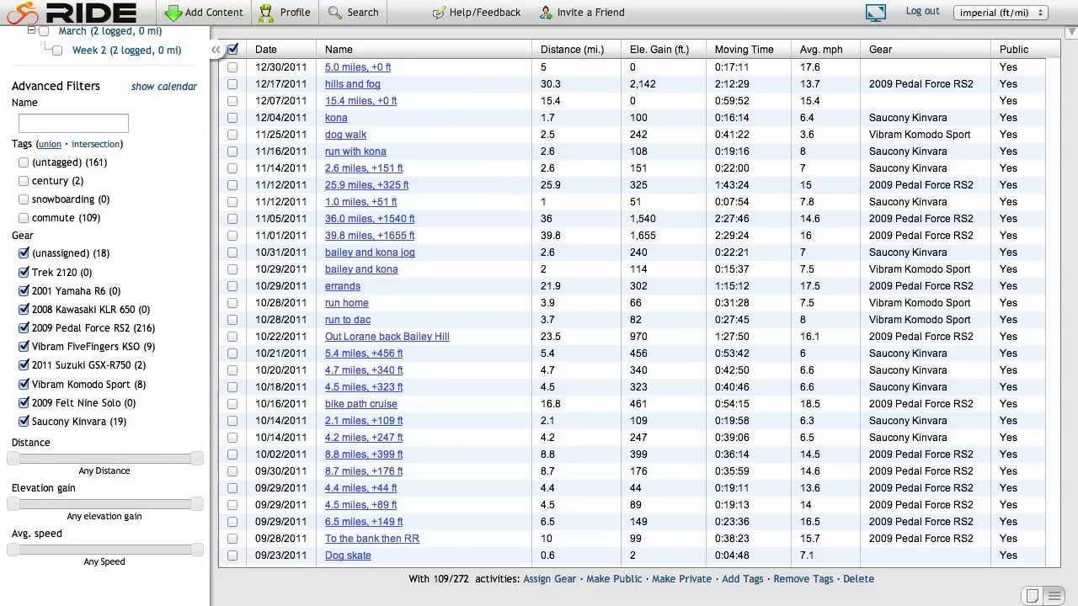
drag(16, 459, 37, 455)
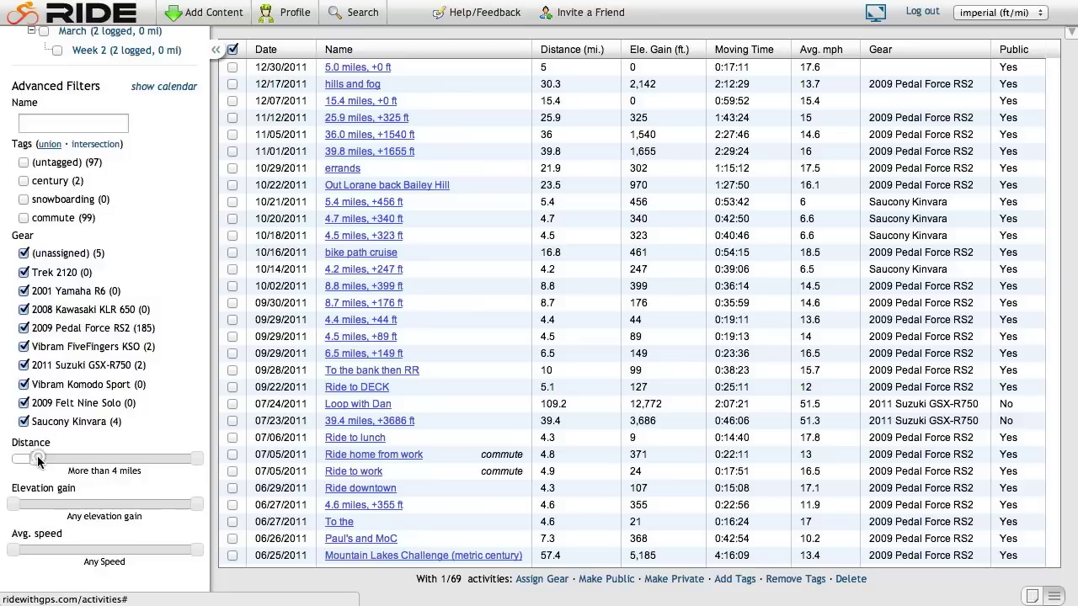
drag(196, 459, 50, 459)
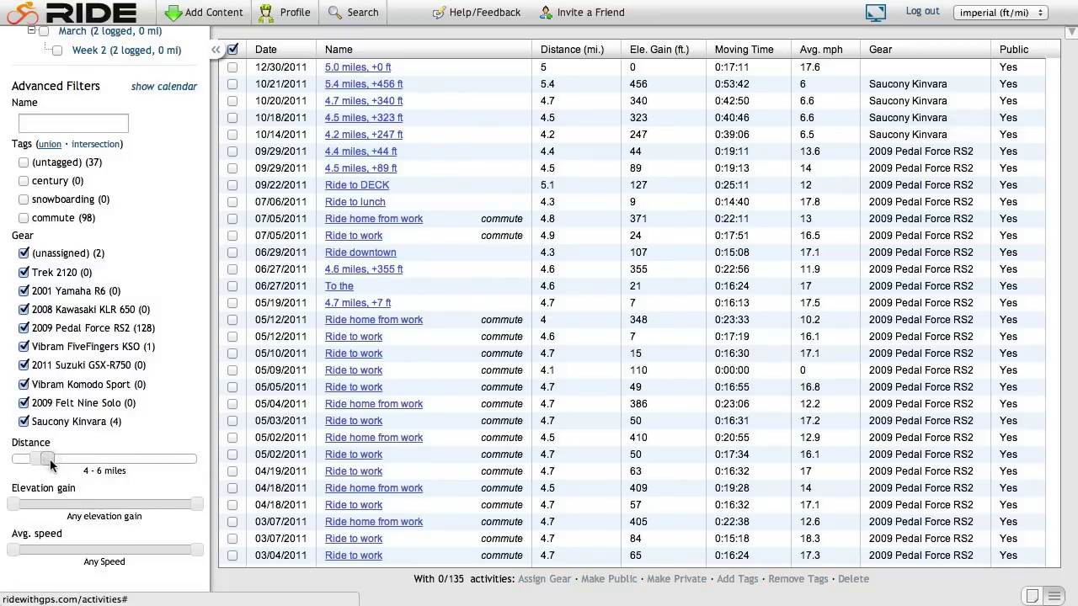
scroll(438, 421, down, 5)
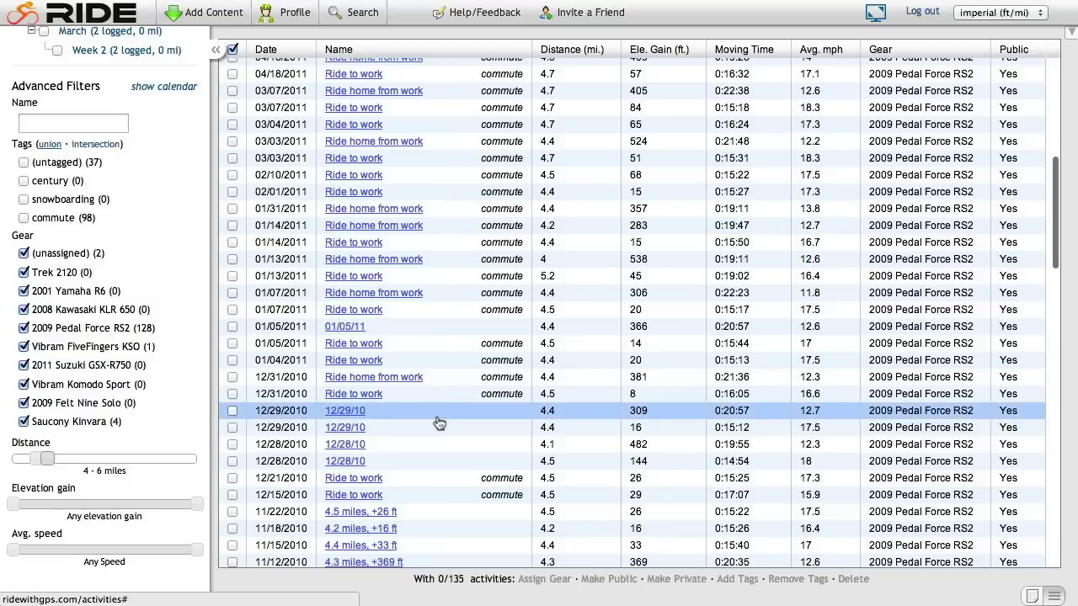
scroll(440, 336, up, 3)
scroll(476, 262, up, 2)
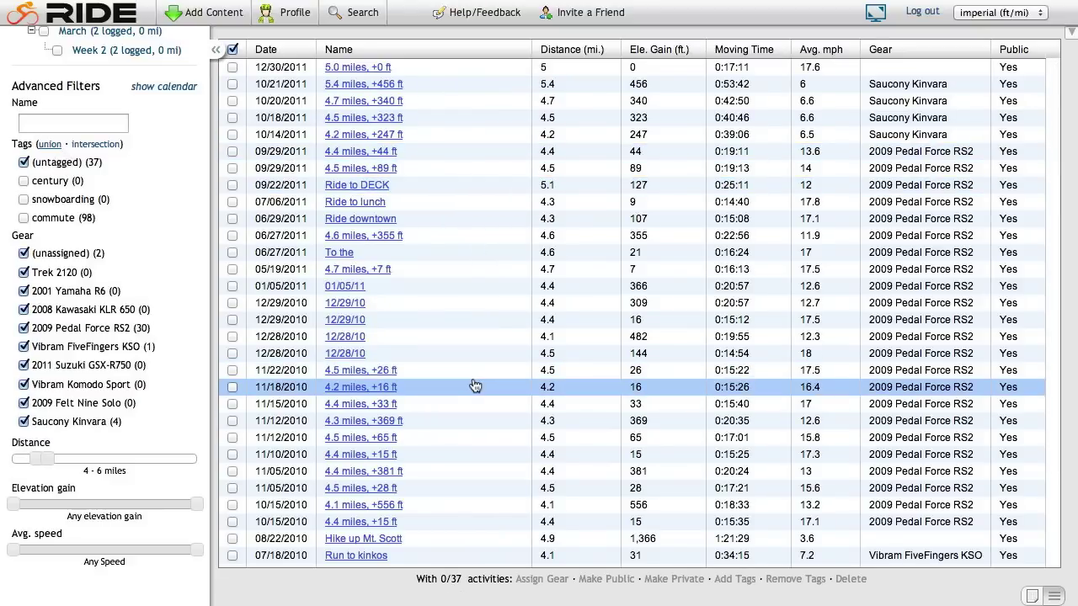
Set the Avg. speed filter to more than 10 mph, cutting the list to 31 rides
scroll(475, 388, down, 3)
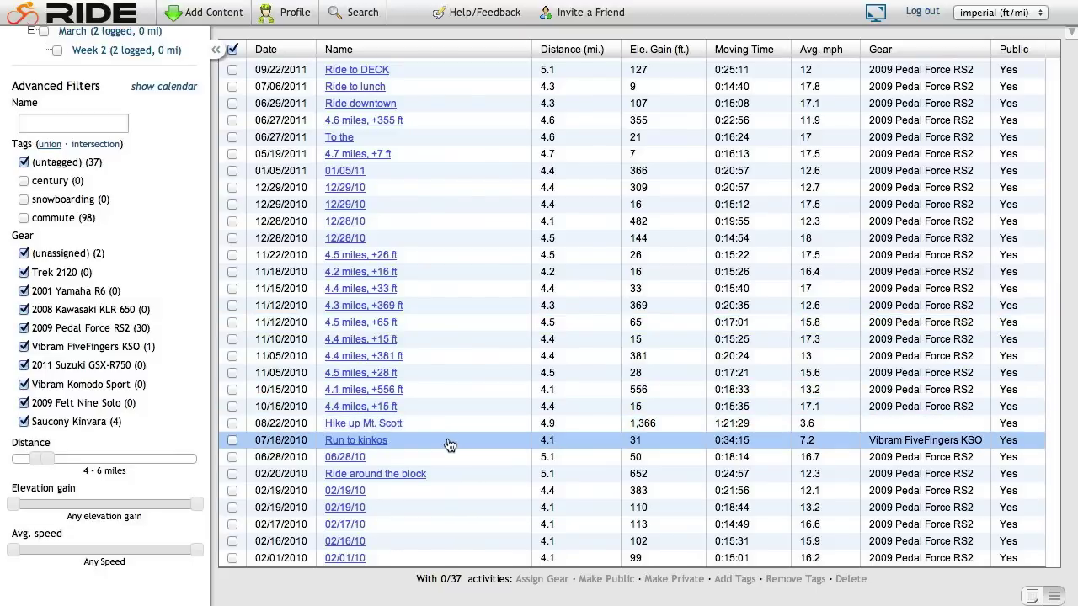
scroll(446, 435, up, 3)
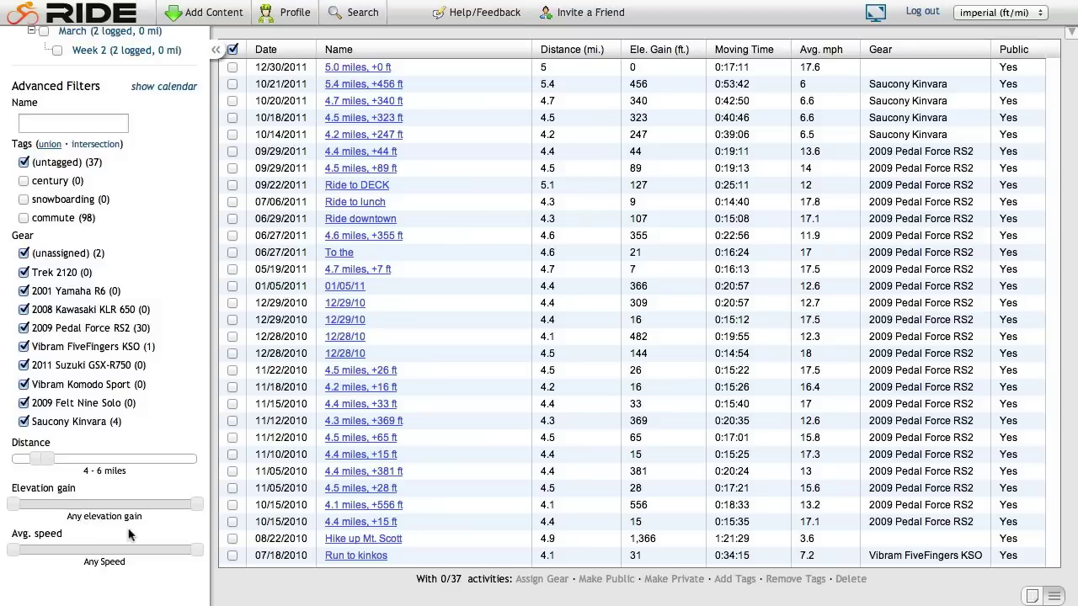
drag(16, 550, 69, 550)
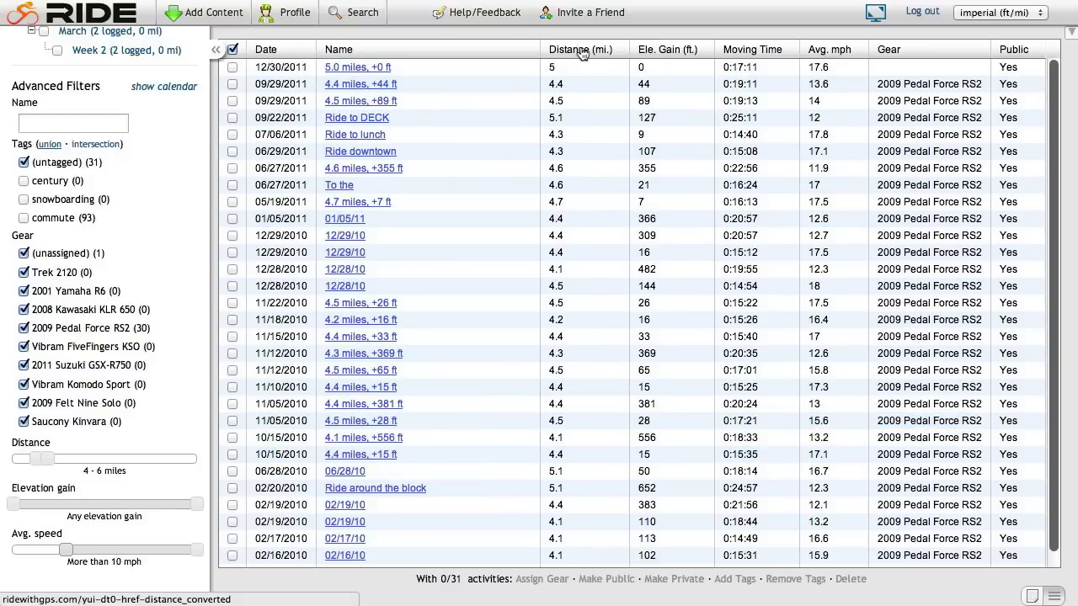
Sort rides by distance ascending and view the 02/01/10 ride's details: 4.1 miles, 15:01 moving time
click(582, 50)
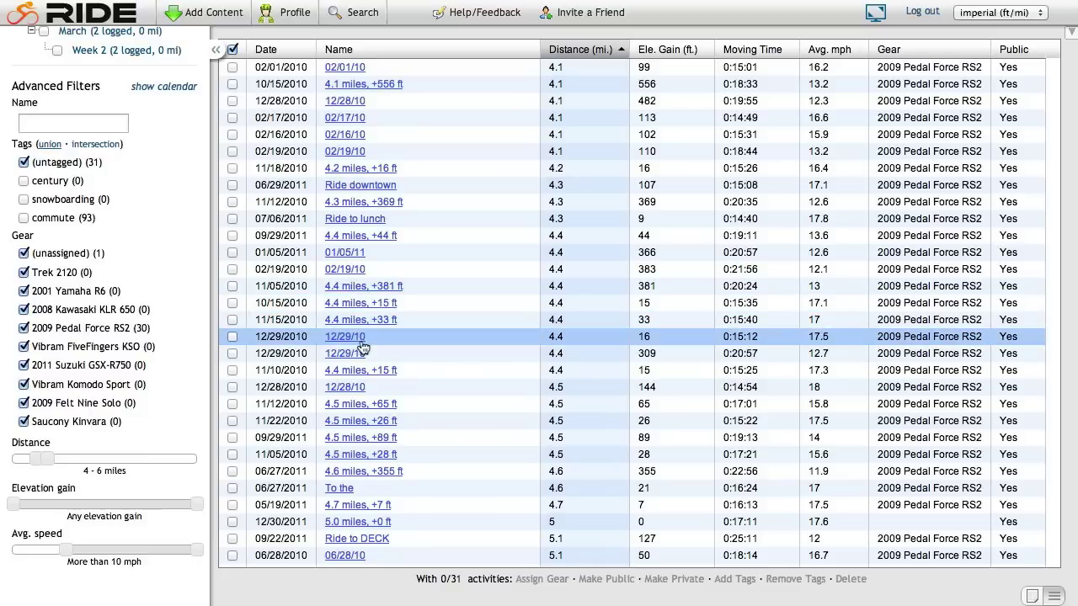
click(352, 69)
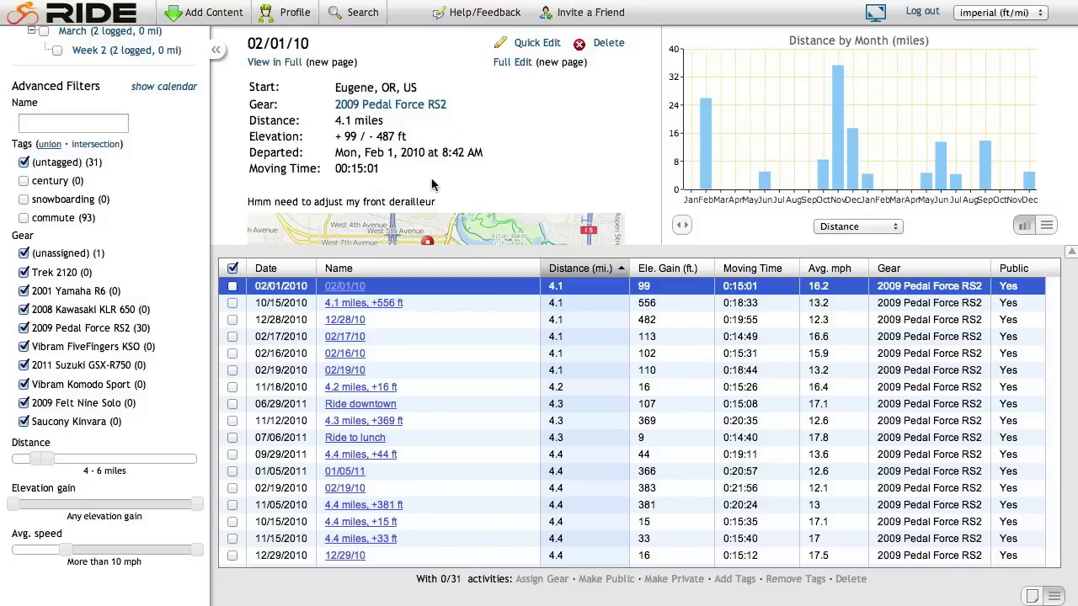
scroll(430, 184, down, 5)
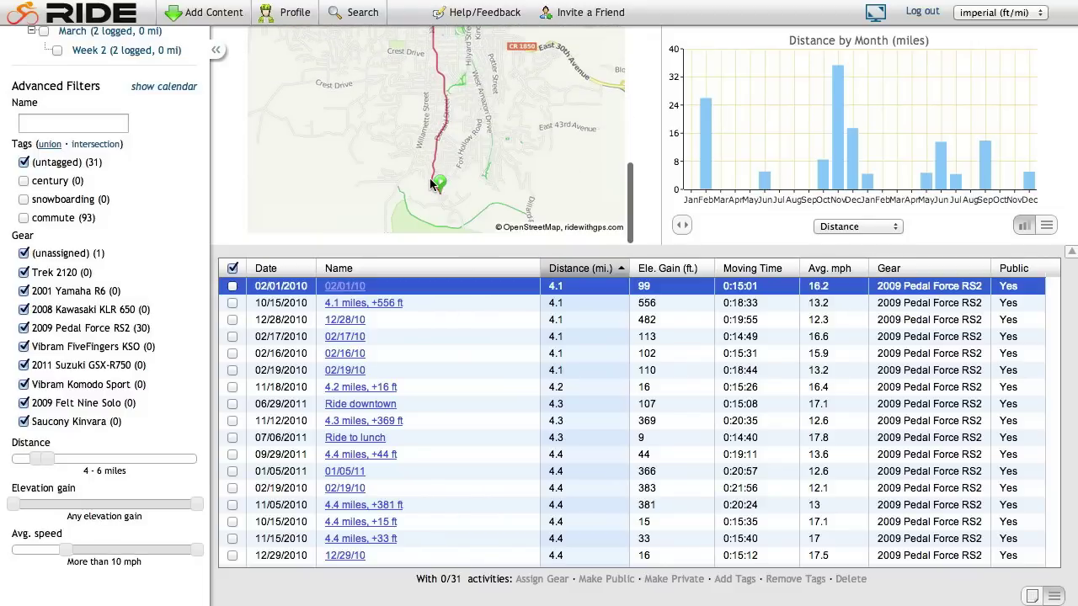
scroll(431, 184, down, 5)
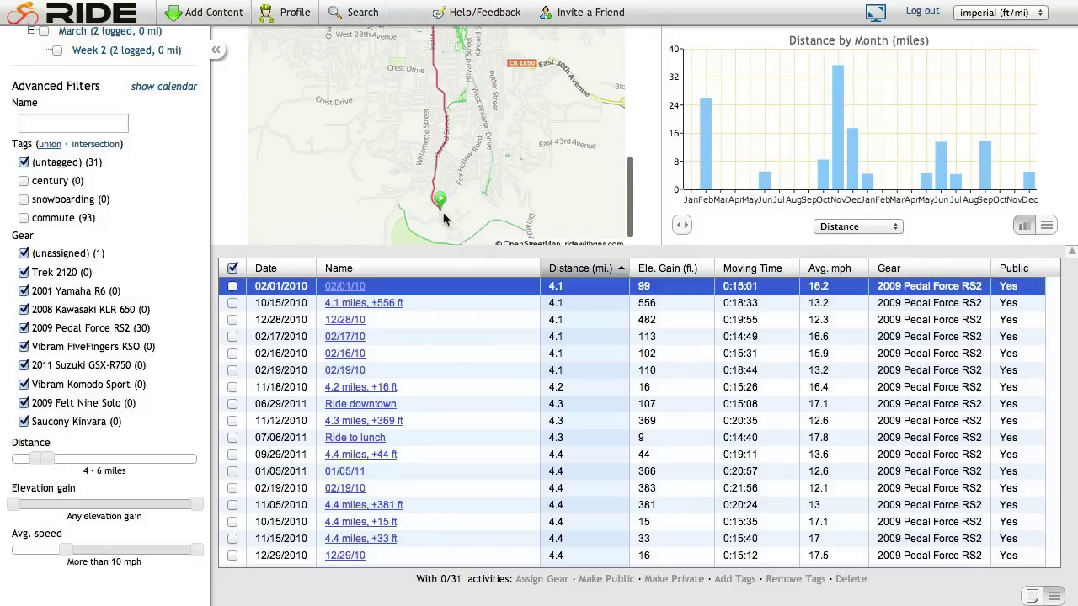
scroll(439, 206, up, 8)
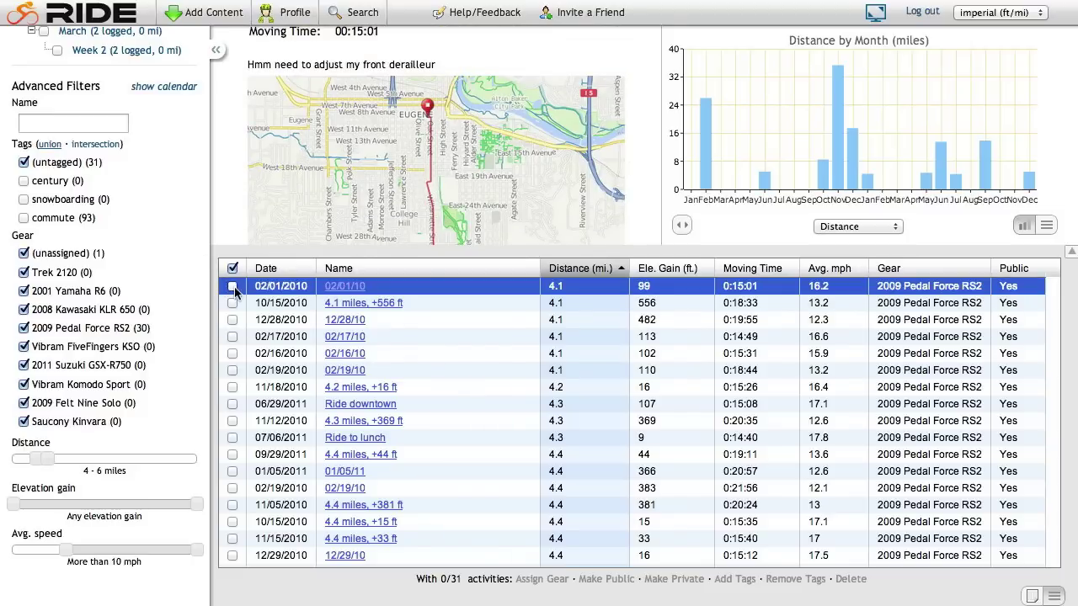
Tag the six 4.1-mile rides (02/01, 10/15, 12/28, 02/17, 02/16, 02/19/2010) as commute
click(233, 286)
click(232, 303)
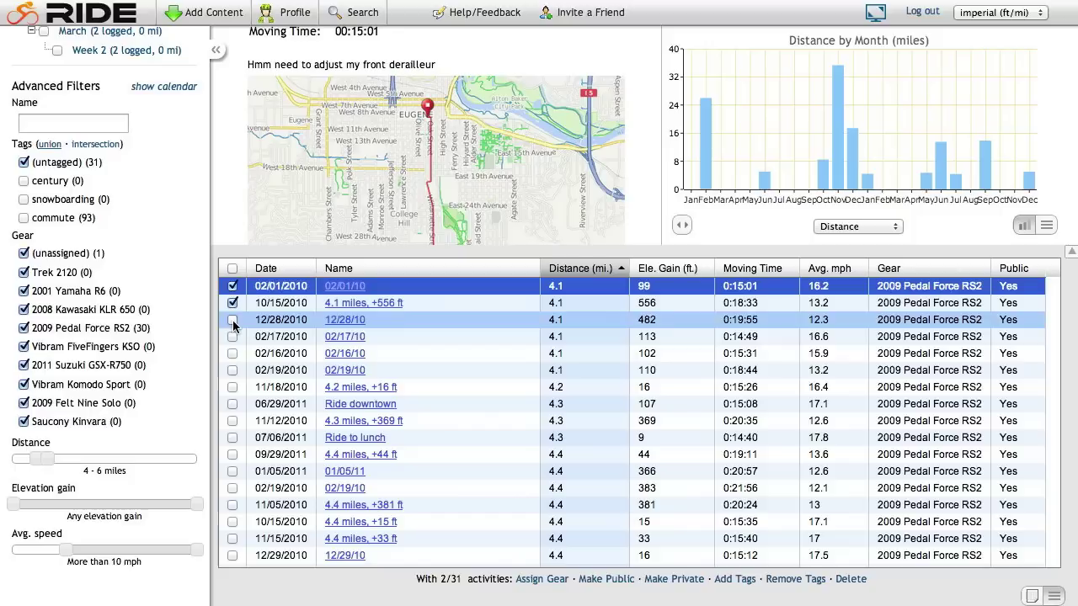
click(232, 320)
click(232, 337)
click(232, 354)
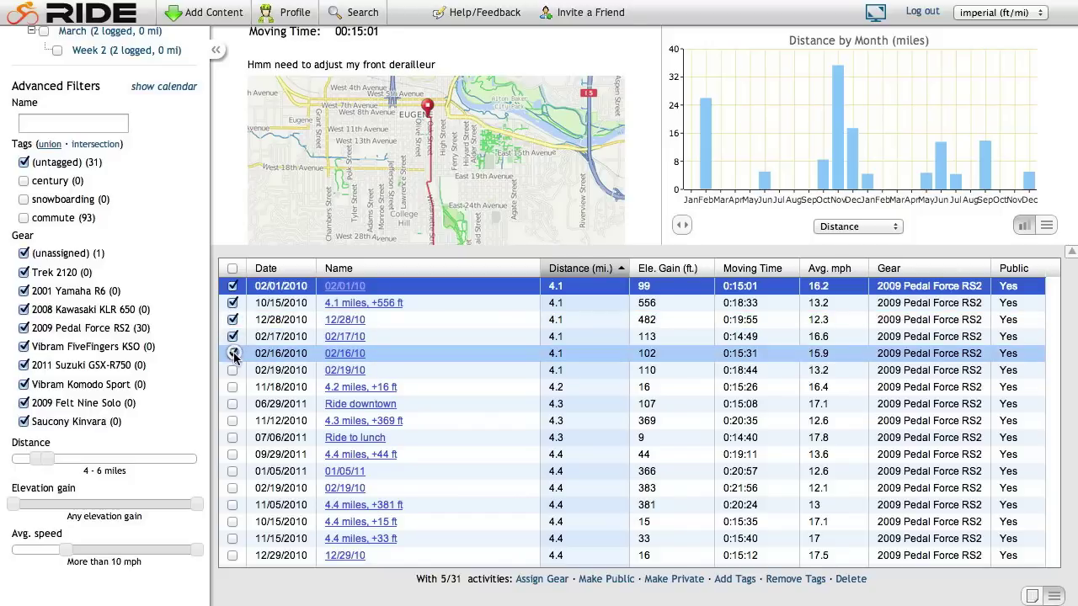
click(232, 370)
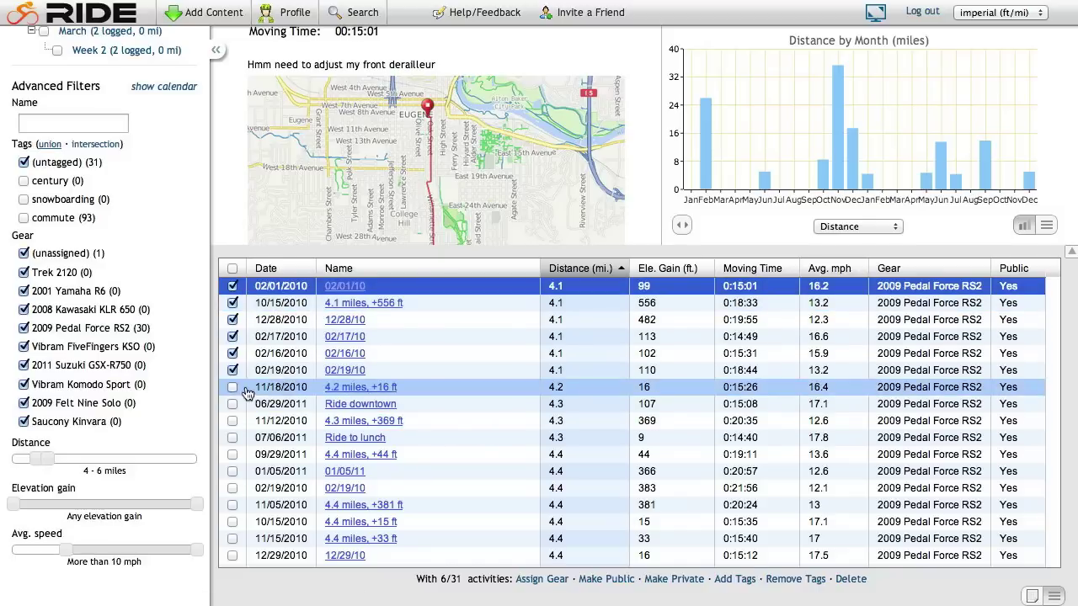
click(732, 578)
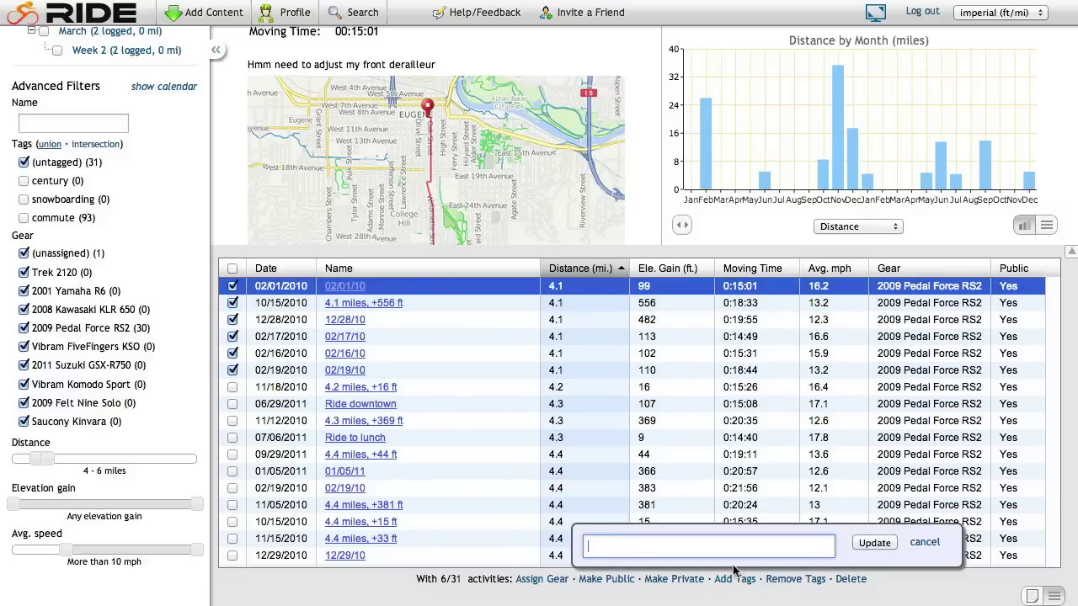
text(com)
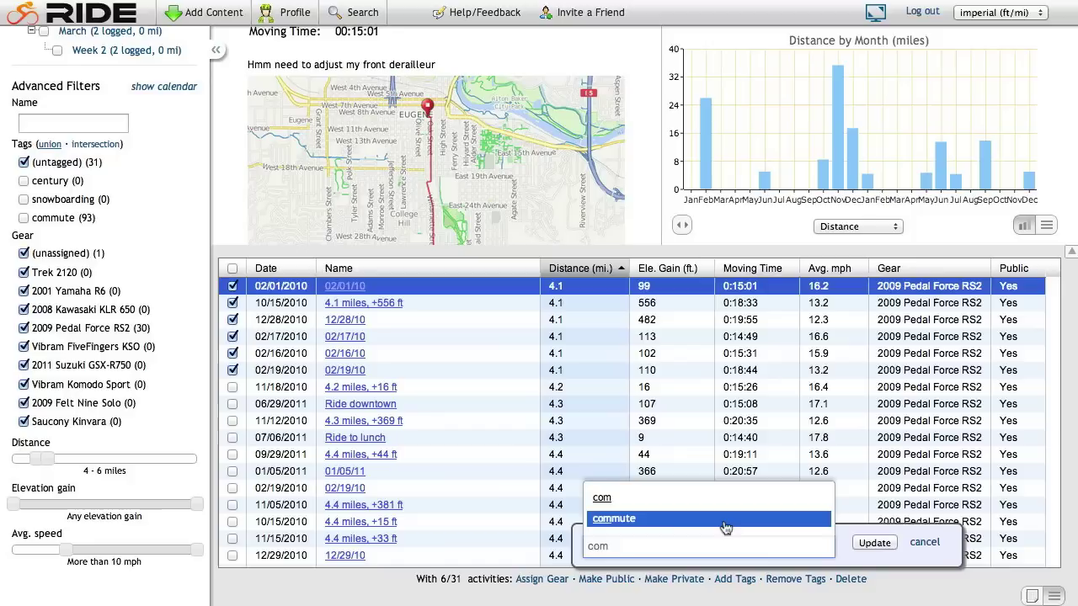
click(674, 524)
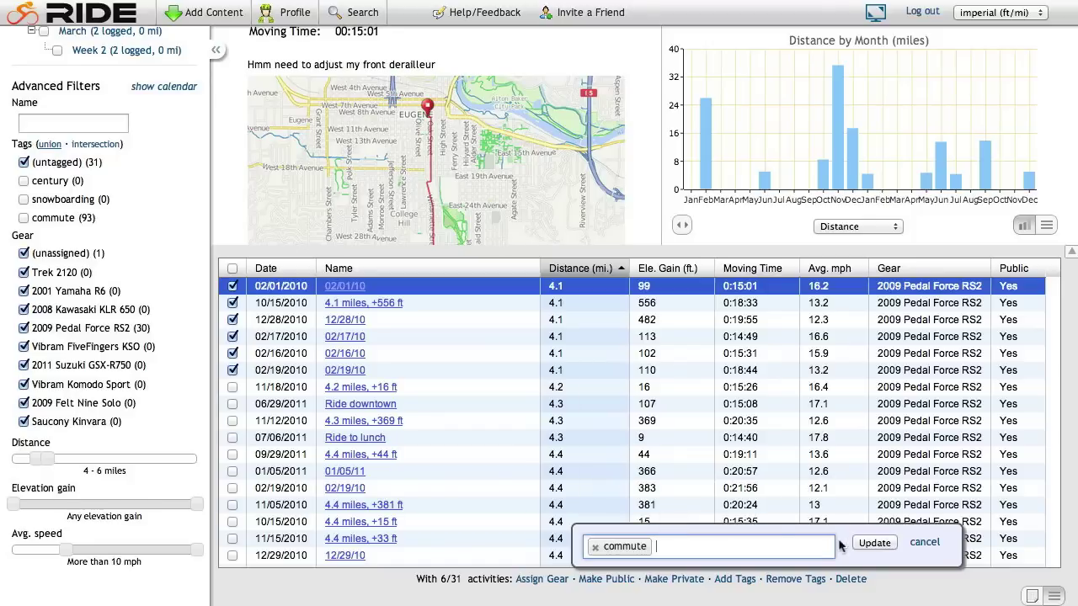
click(872, 543)
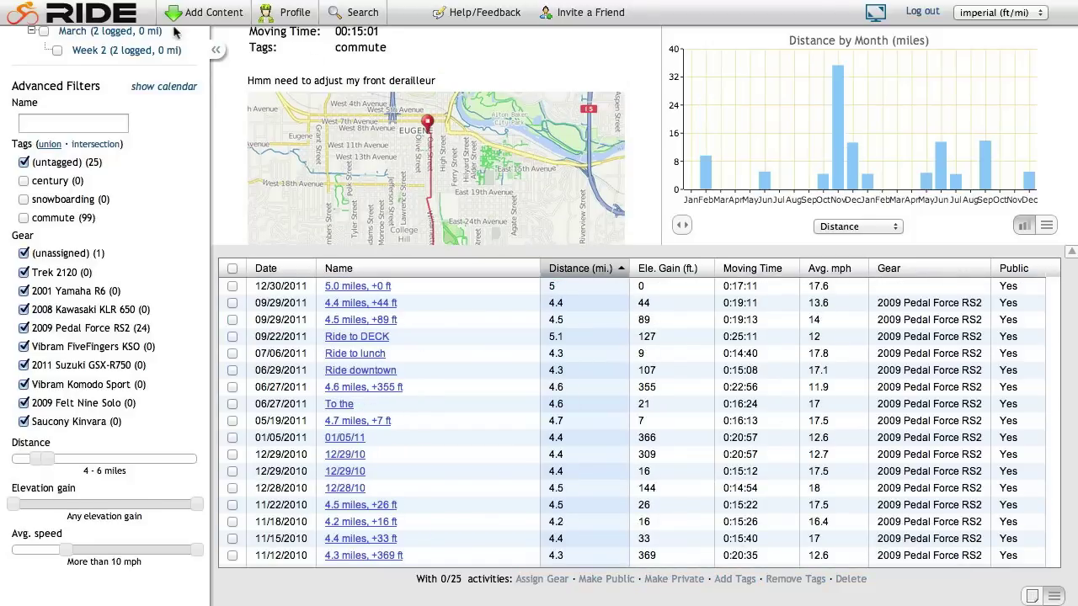
Reset the Distance and Avg. speed sliders to Any and uncheck the (untagged) filter
drag(49, 459, 13, 460)
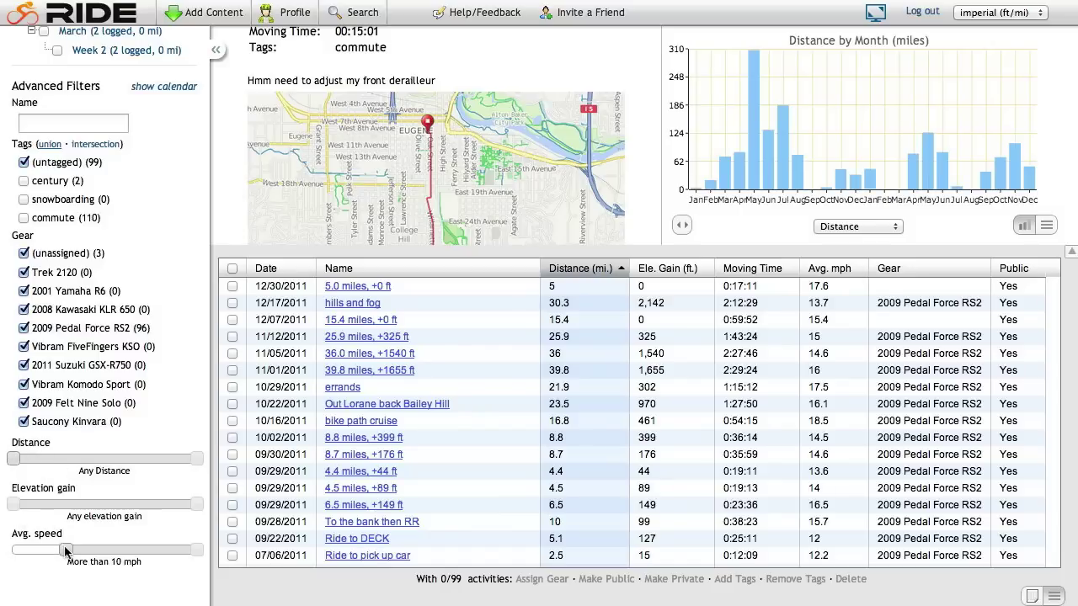
drag(65, 550, 12, 550)
scroll(154, 257, up, 3)
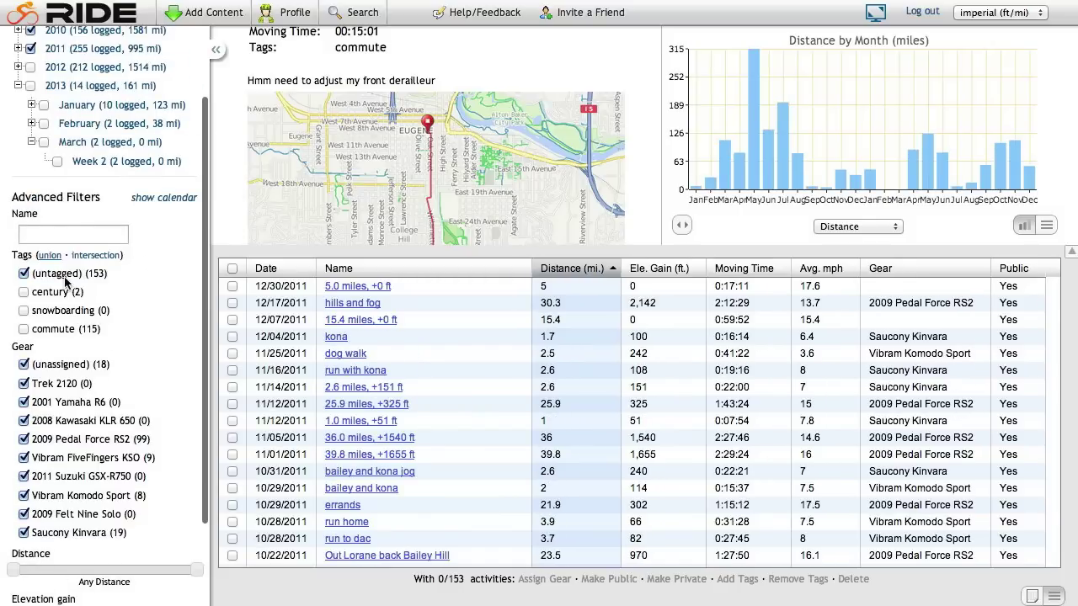
click(24, 273)
Toggle the commute tag filter on and off to check 115 tagged rides among all 270
scroll(127, 368, up, 1)
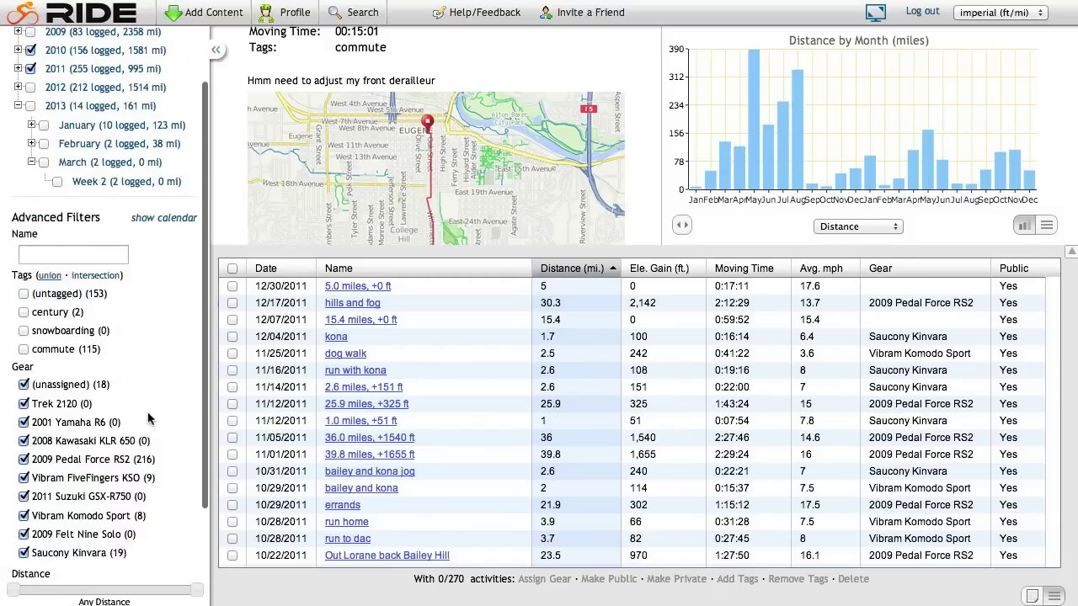
click(76, 350)
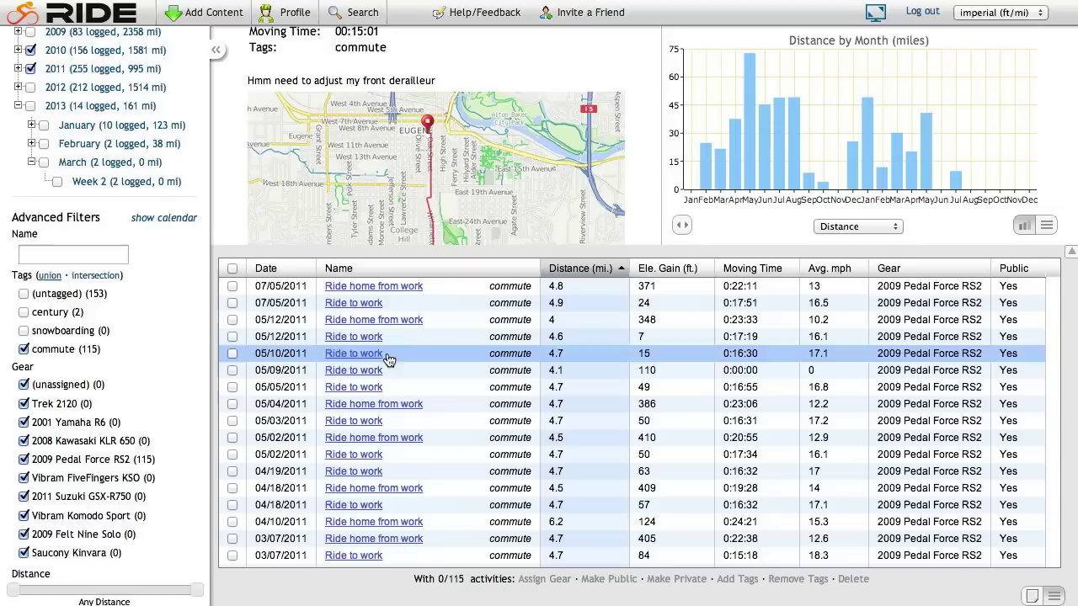
scroll(387, 388, down, 5)
scroll(383, 408, down, 10)
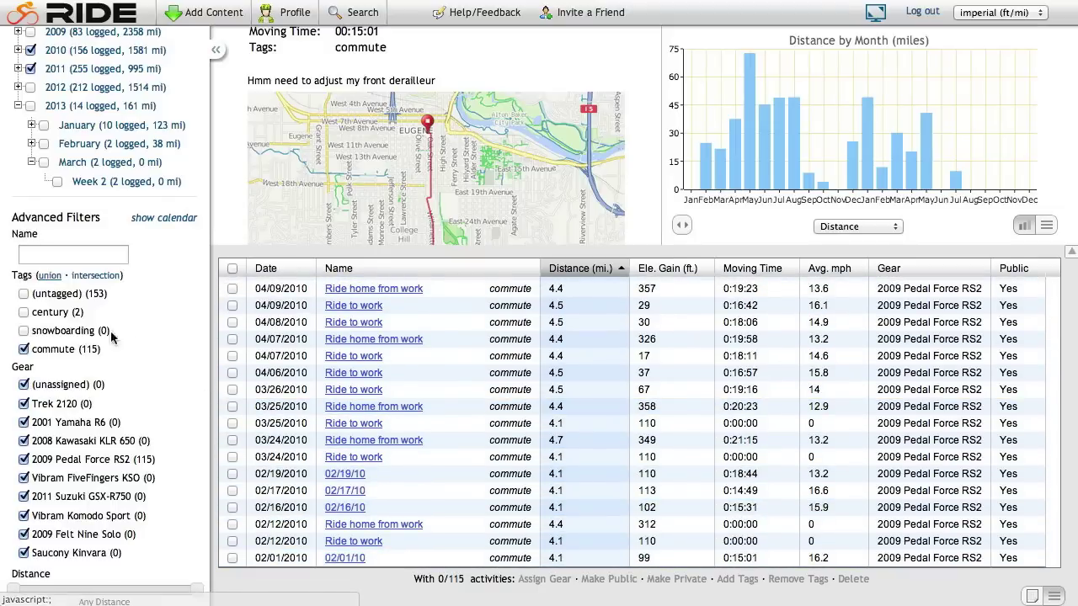
click(73, 353)
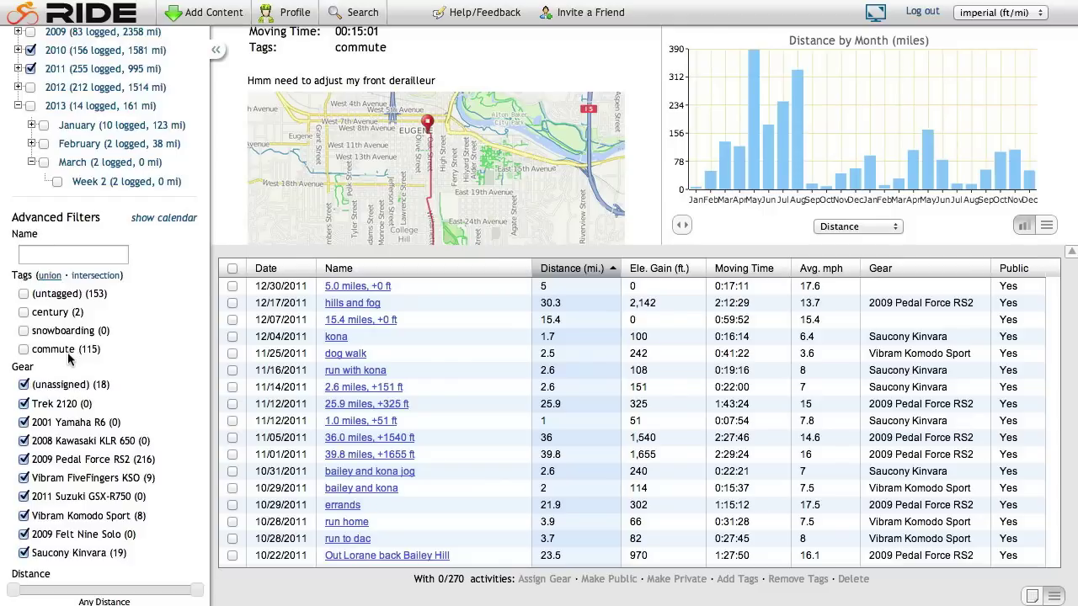
Widen the monthly chart, filter to the 115 commute-tagged rides, and chart Moving Time by month
click(682, 224)
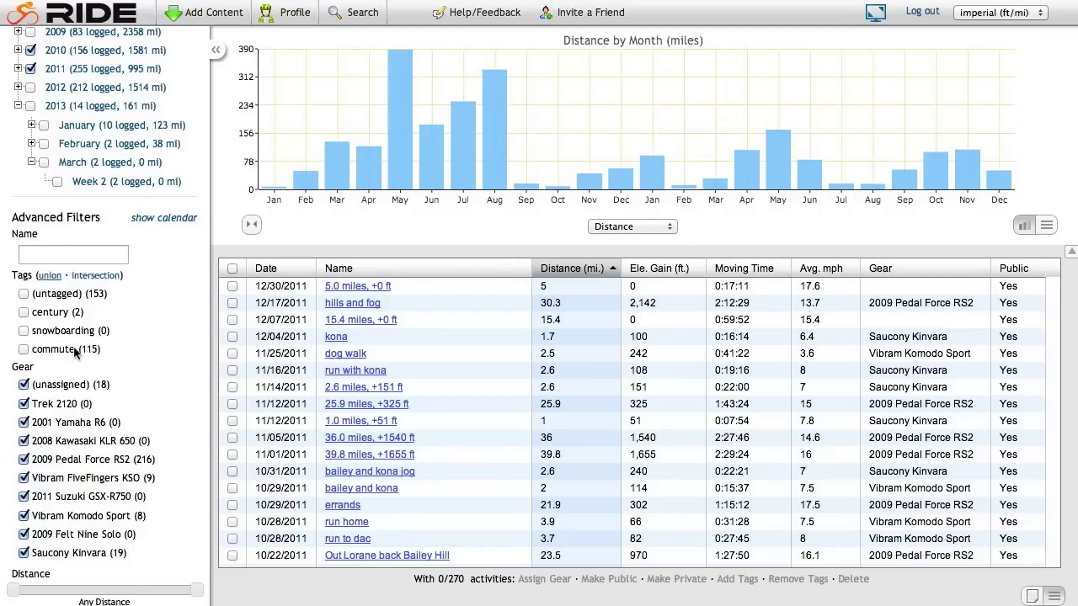
click(62, 350)
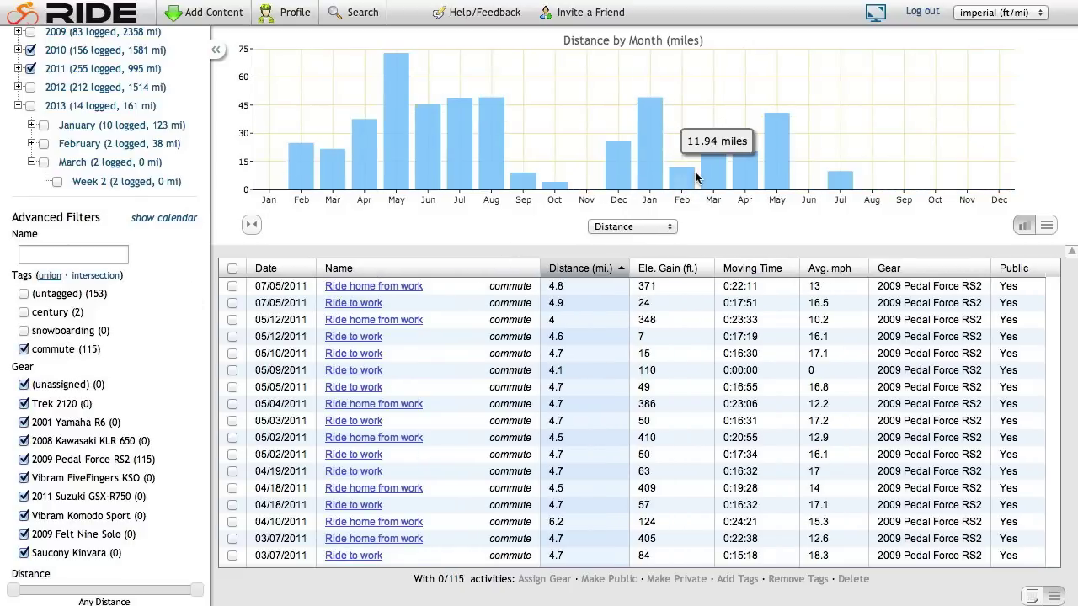
click(663, 231)
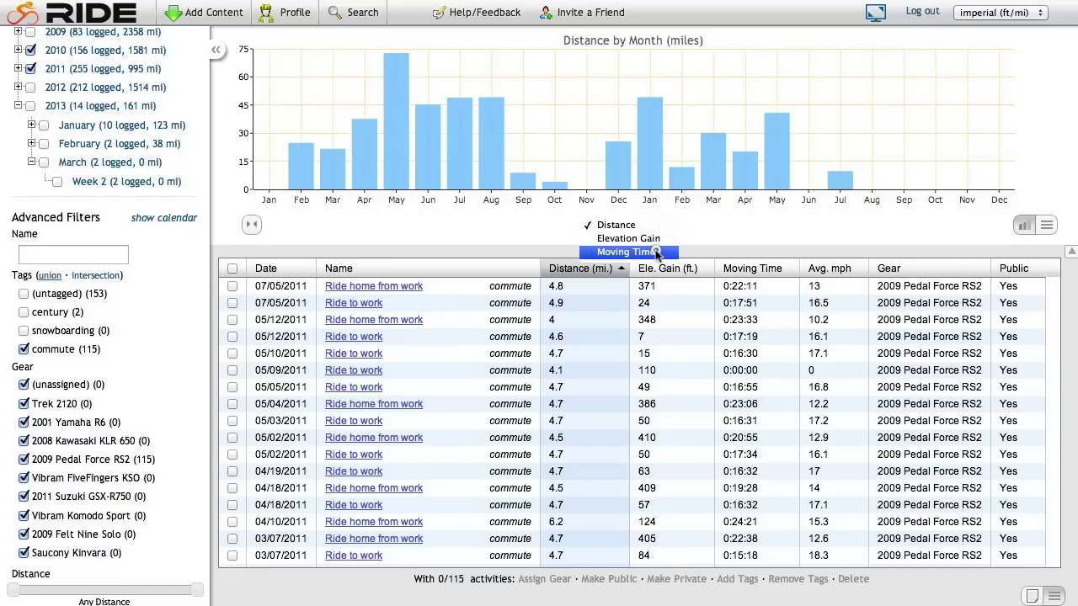
click(653, 252)
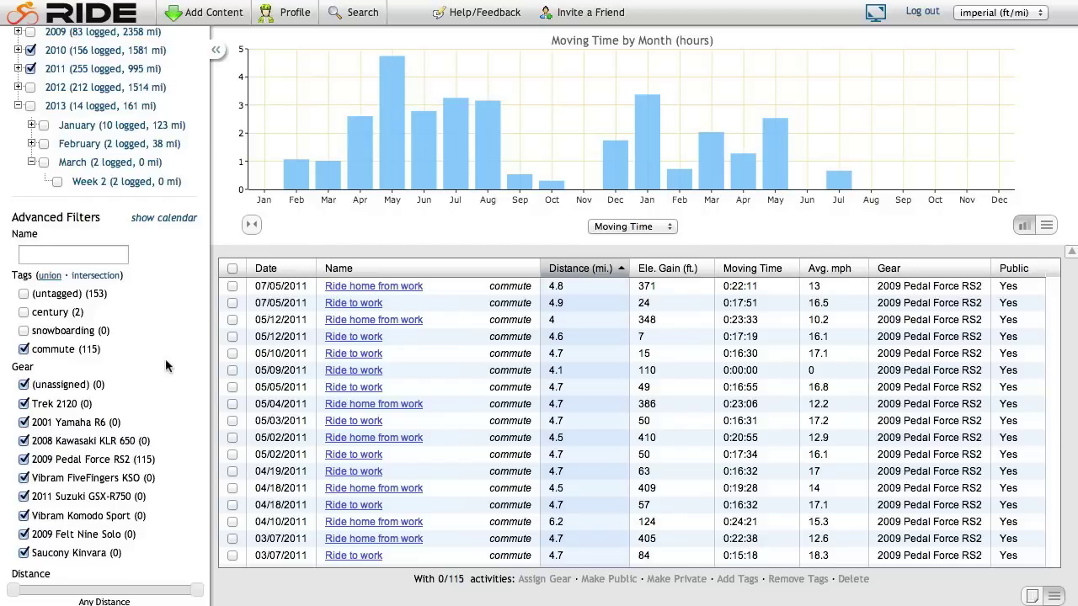
Swap the commute filter for century to view its two rides, then clear it to list all 270 activities
click(84, 349)
click(72, 314)
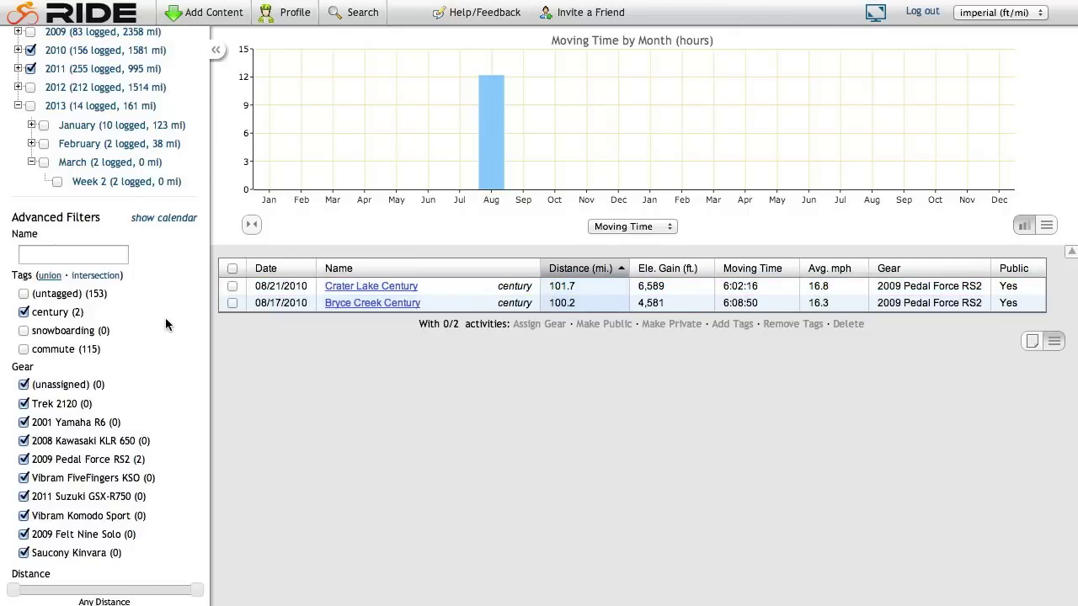
click(61, 312)
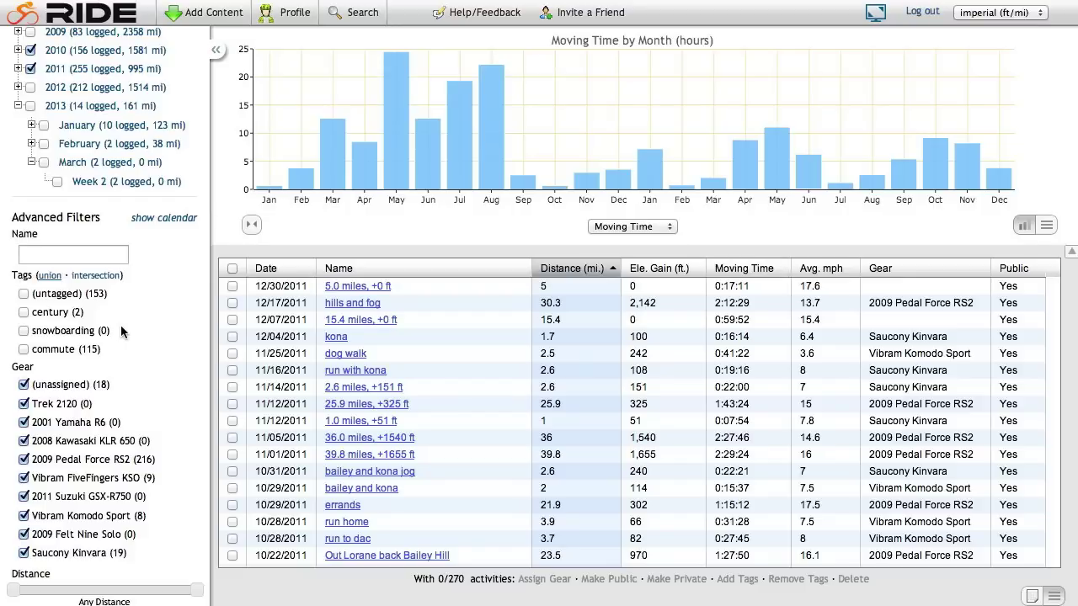
mouse_move(268, 184)
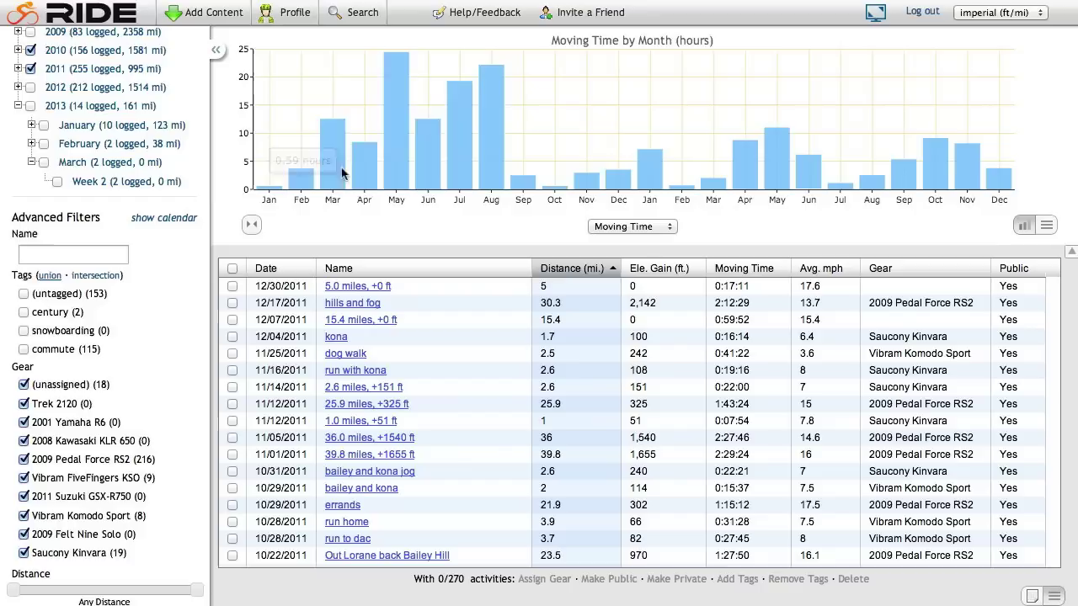
mouse_move(960, 164)
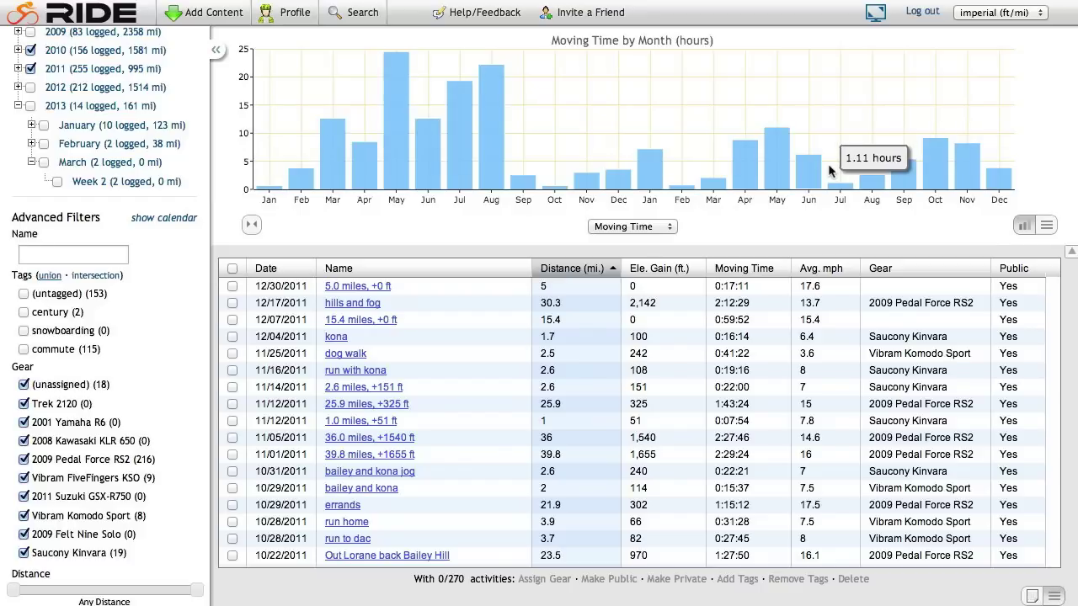
mouse_move(775, 180)
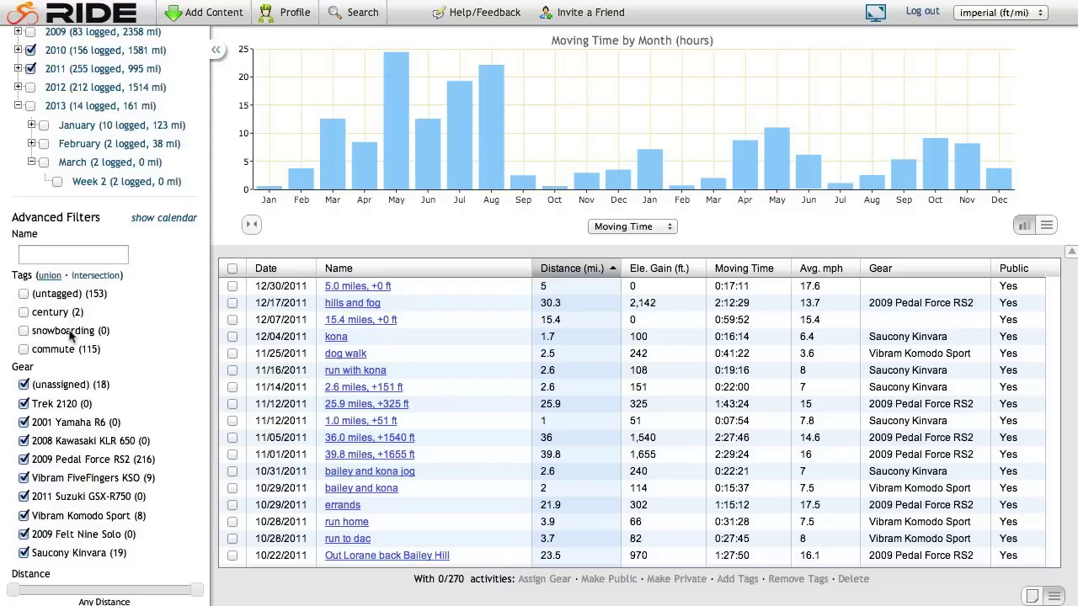
scroll(93, 376, down, 3)
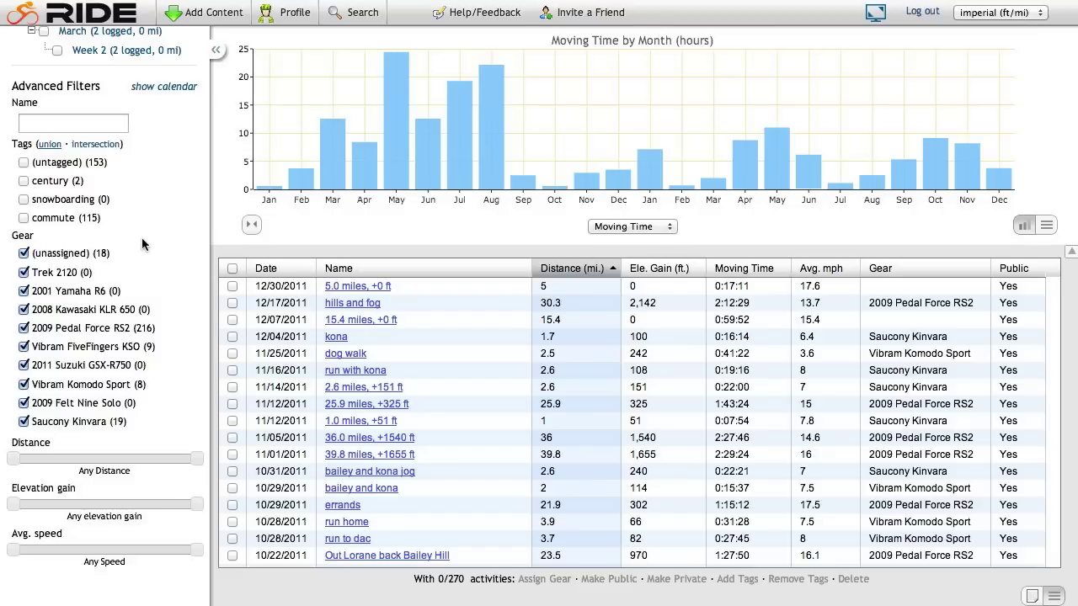
scroll(145, 367, up, 1)
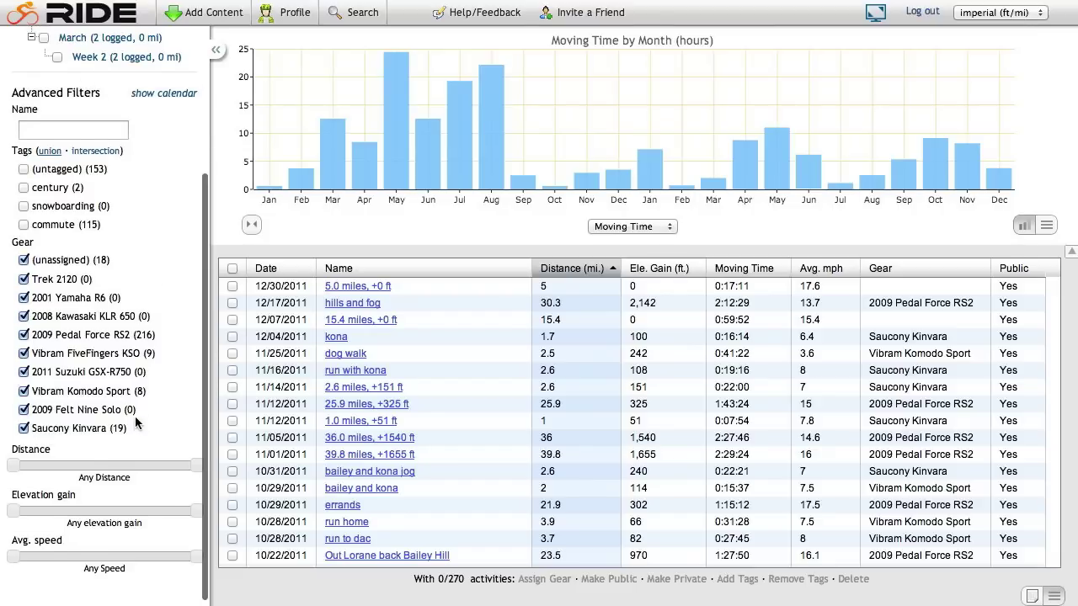